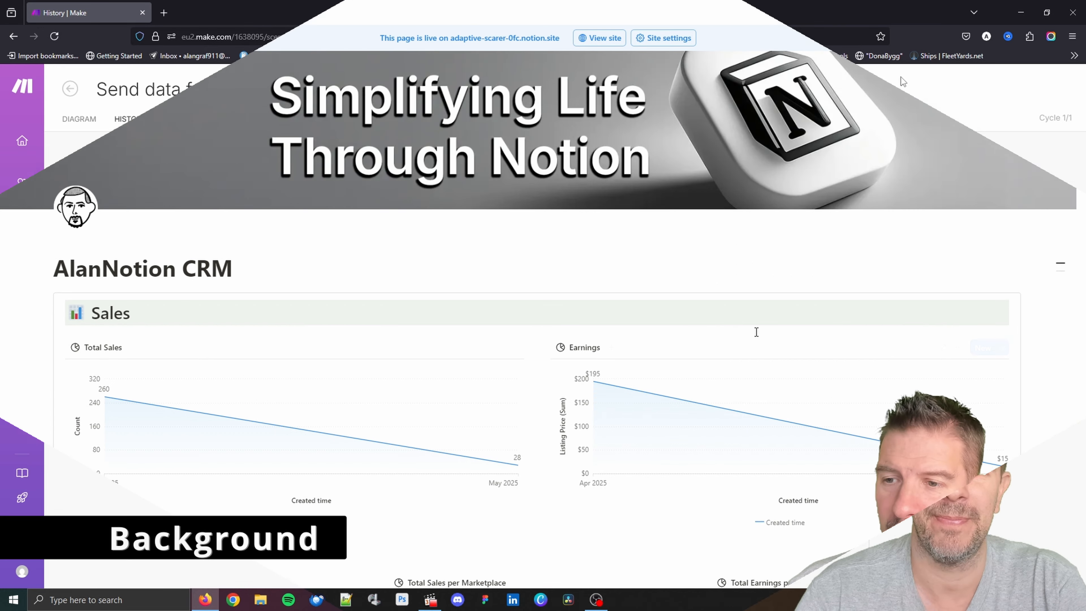
Examine the sales and earnings charts and the recent entries of the Alan Notion CRM DB on the AlanNotion CRM page
scroll(710, 309, "down", 5)
scroll(711, 310, "down", 15)
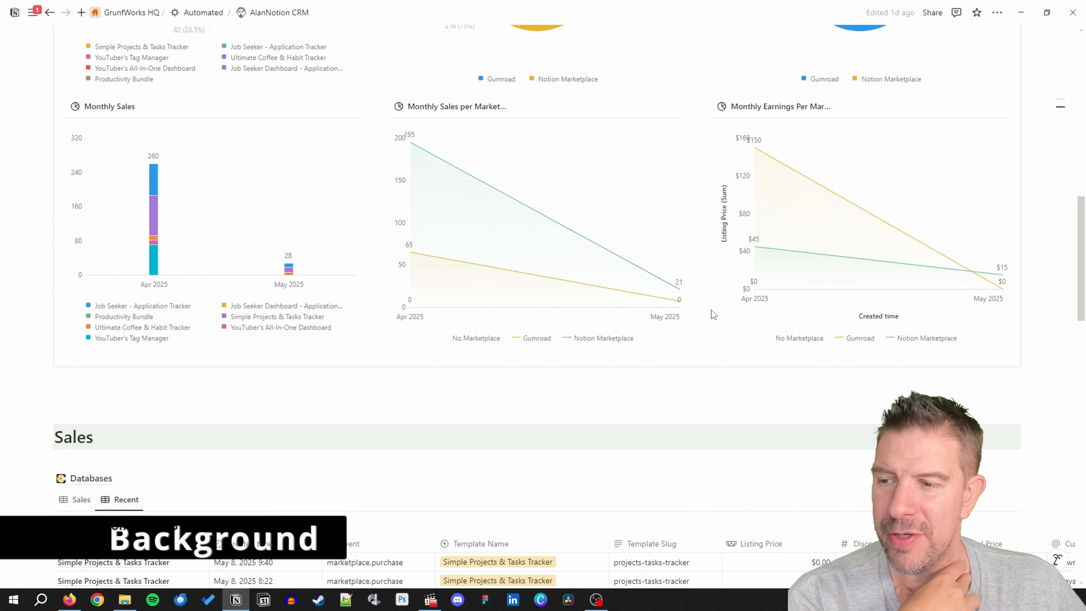
scroll(712, 315, "down", 5)
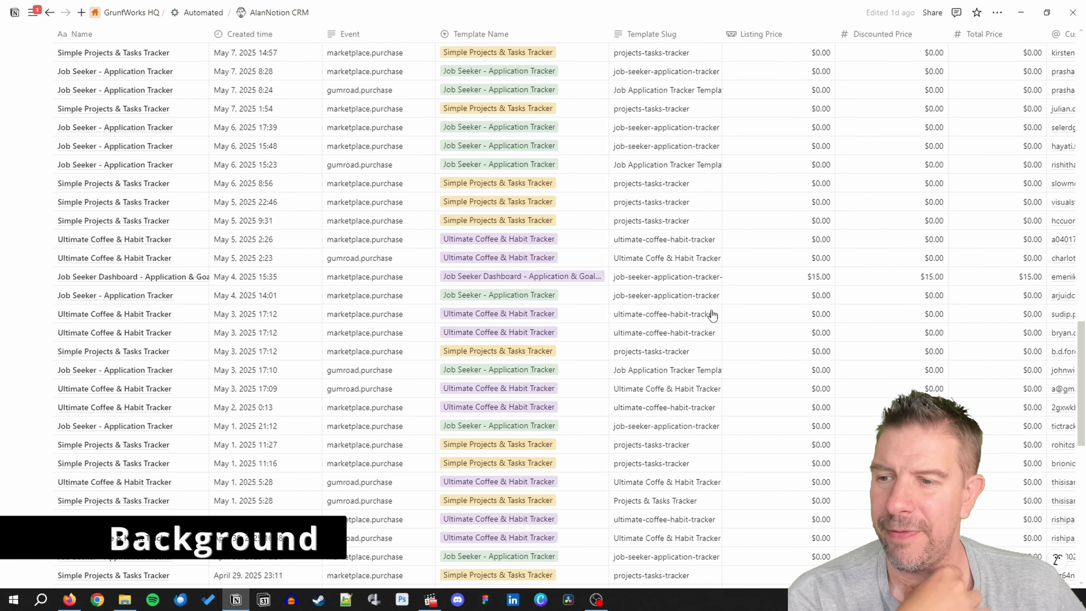
scroll(712, 316, "up", 8)
scroll(712, 316, "up", 5)
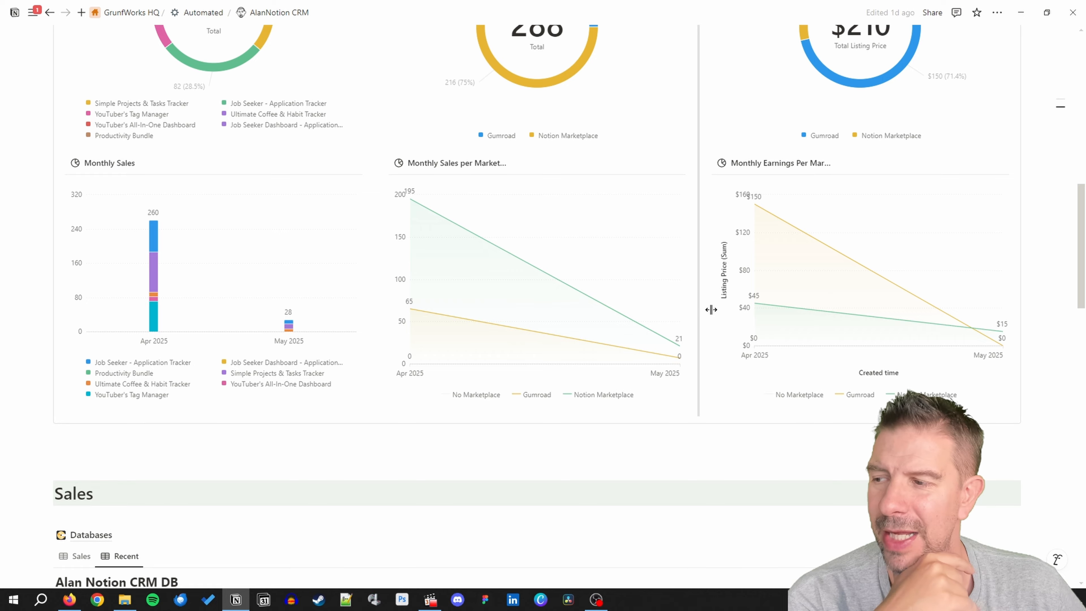
scroll(710, 309, "down", 7)
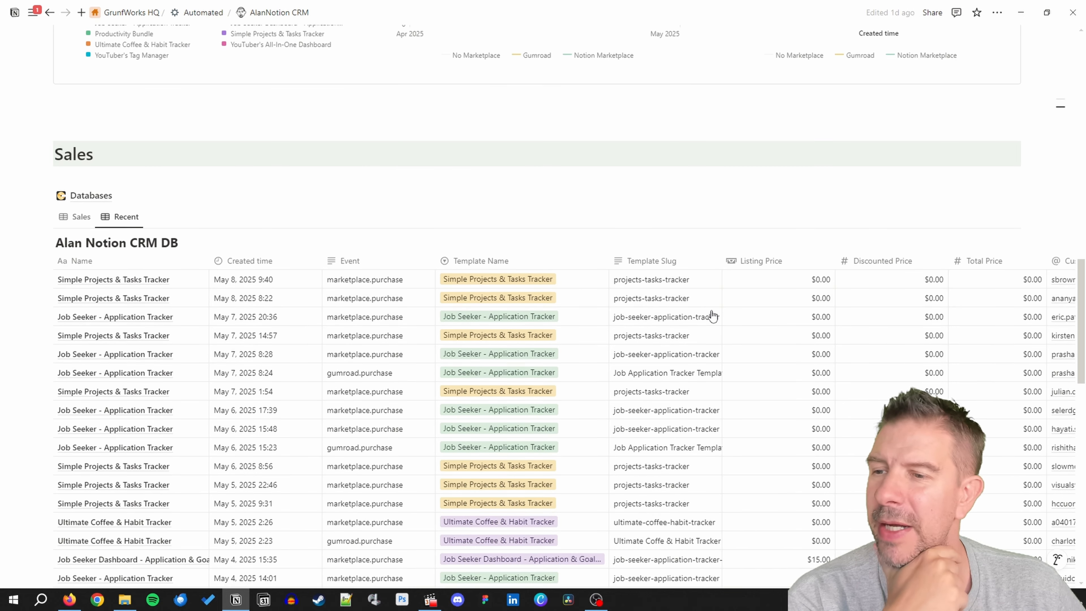
scroll(509, 222, "down", 7)
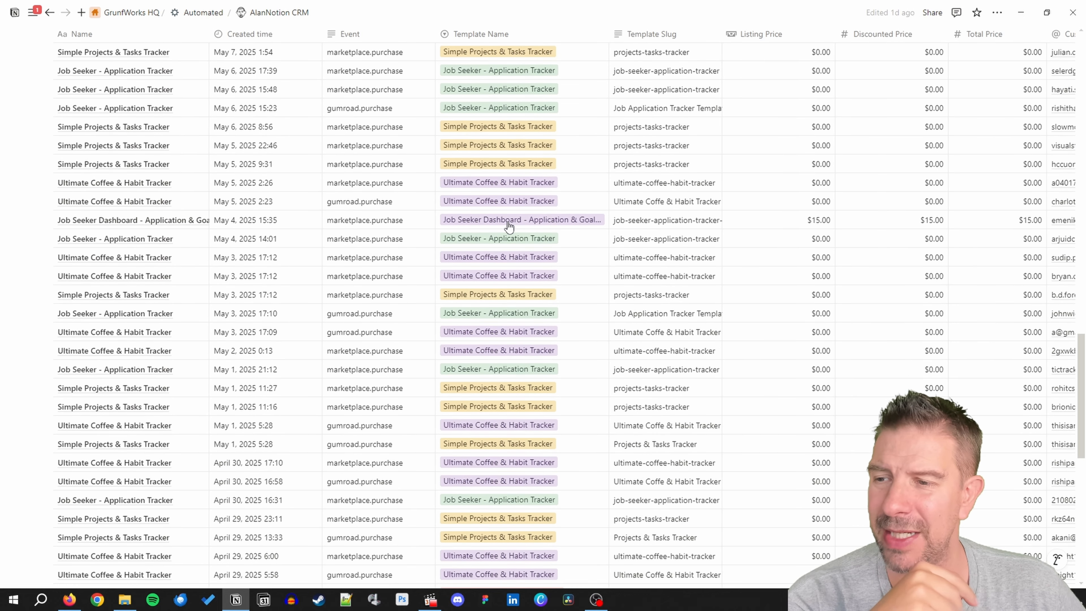
scroll(509, 224, "up", 9)
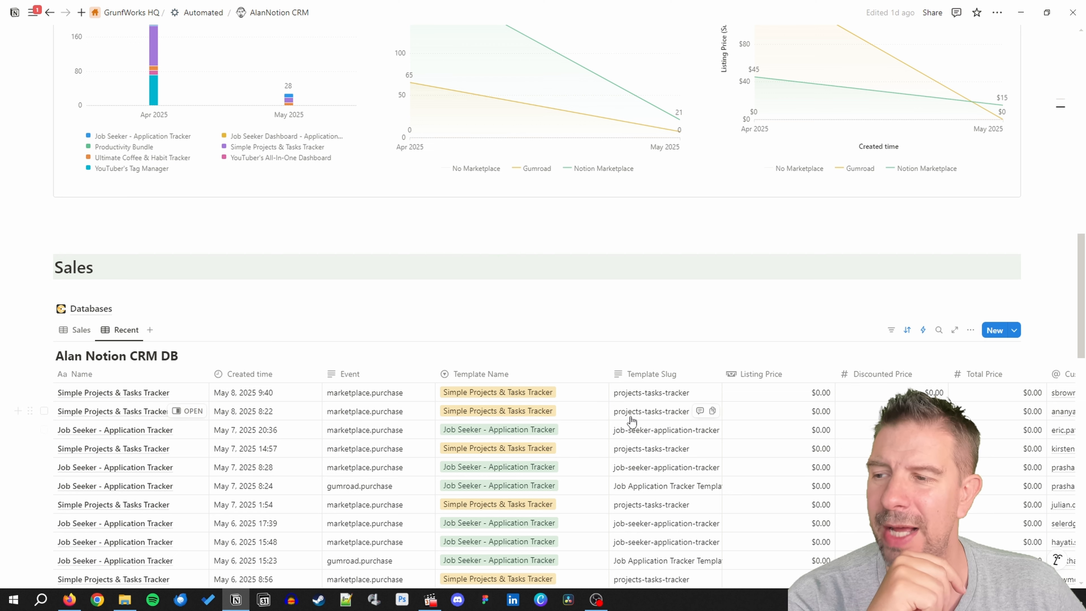
scroll(533, 395, "up", 4)
scroll(385, 432, "down", 4)
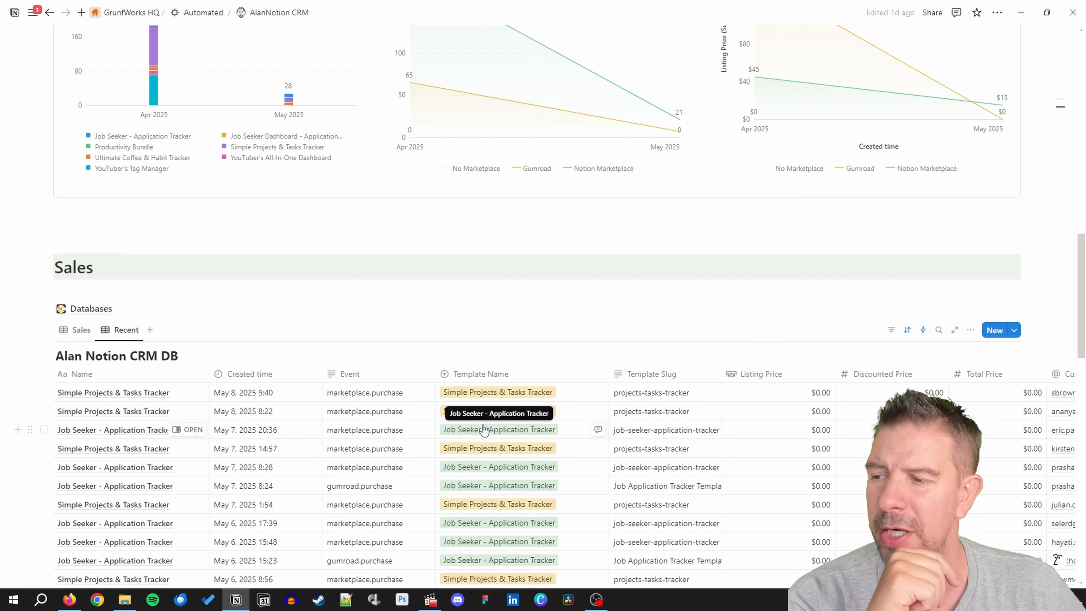
scroll(513, 470, "down", 1)
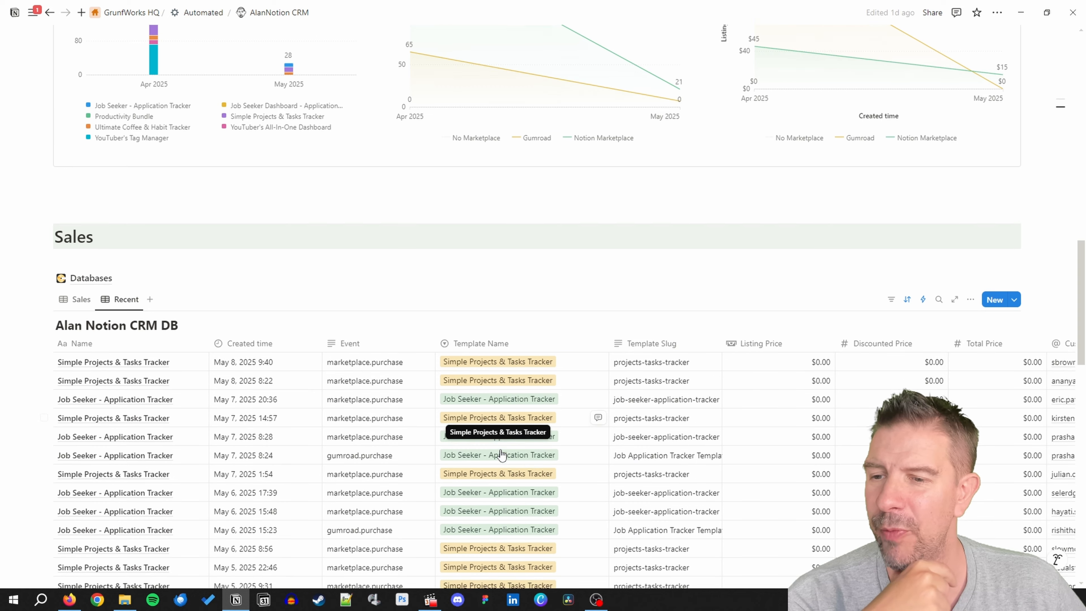
scroll(497, 450, "up", 15)
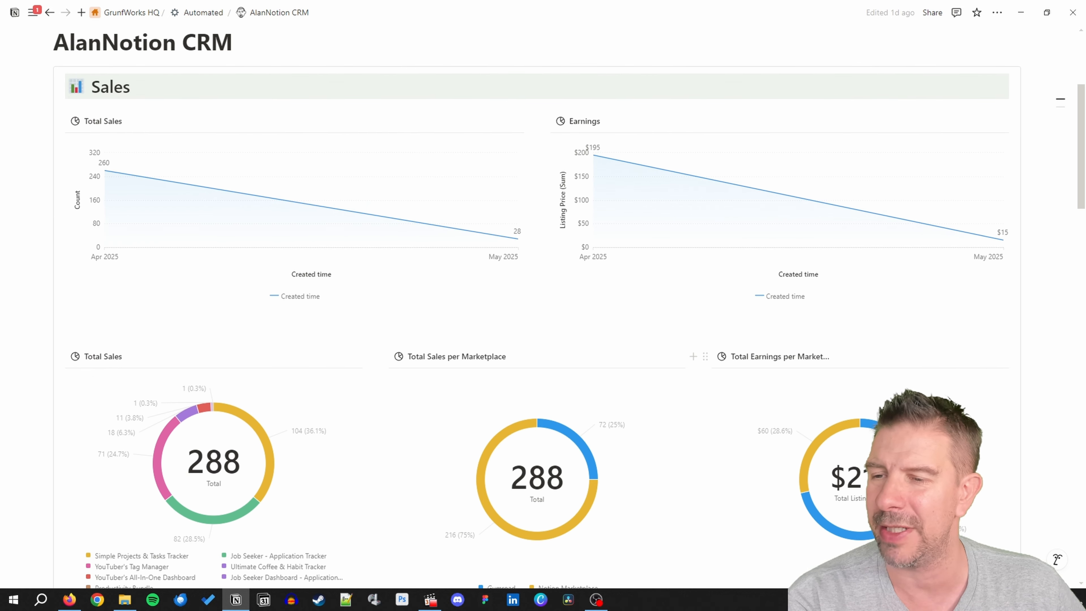
scroll(757, 308, "up", 5)
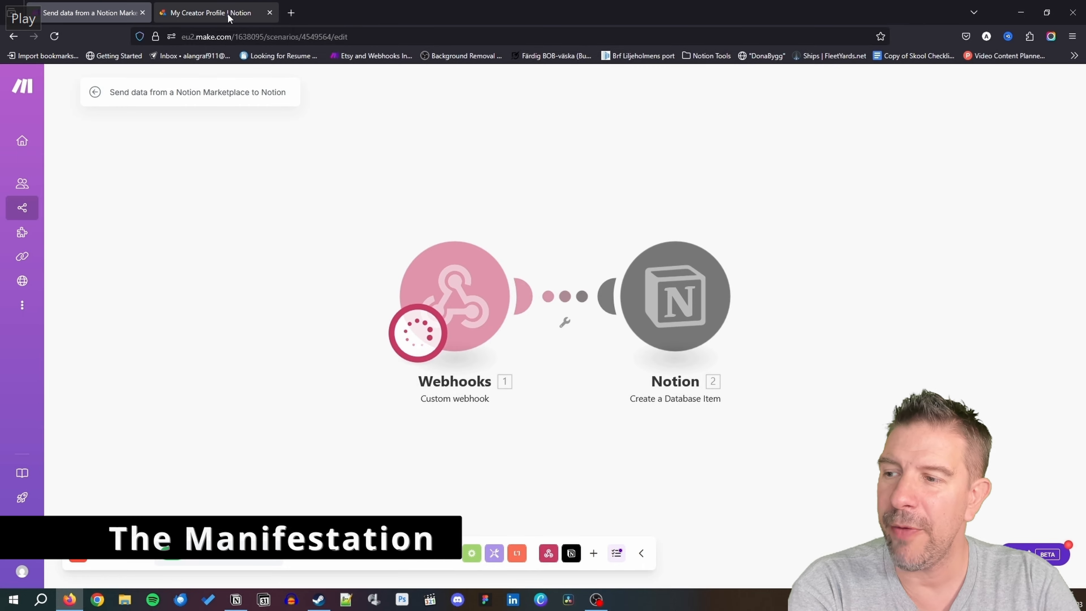
Check the webhook URL test on the Notion creator profile and inspect the error details of the scenario's Notion module in Make
left_click(229, 12)
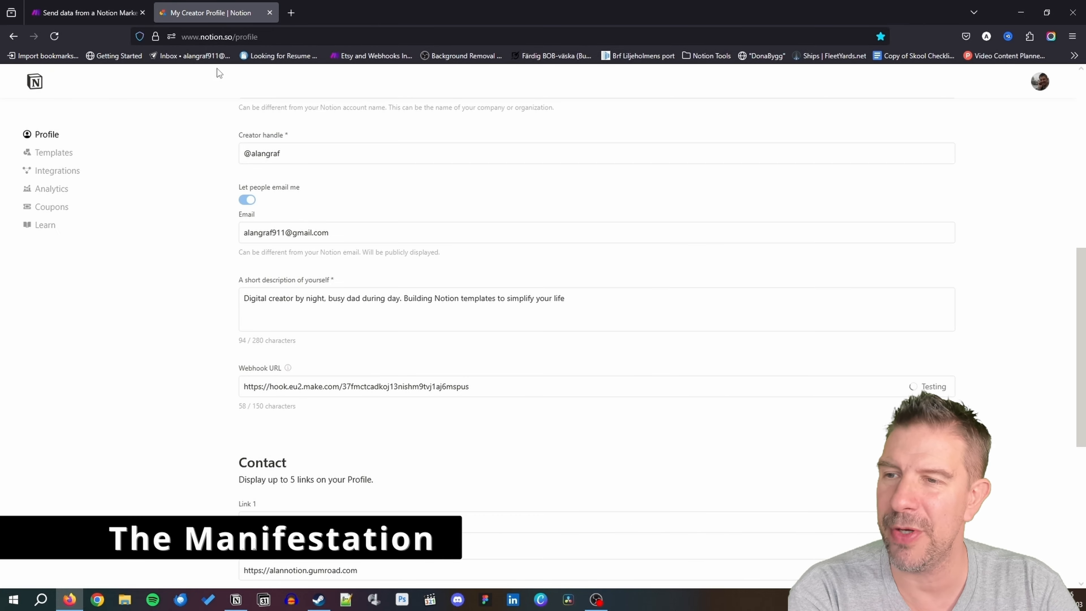
left_click(94, 14)
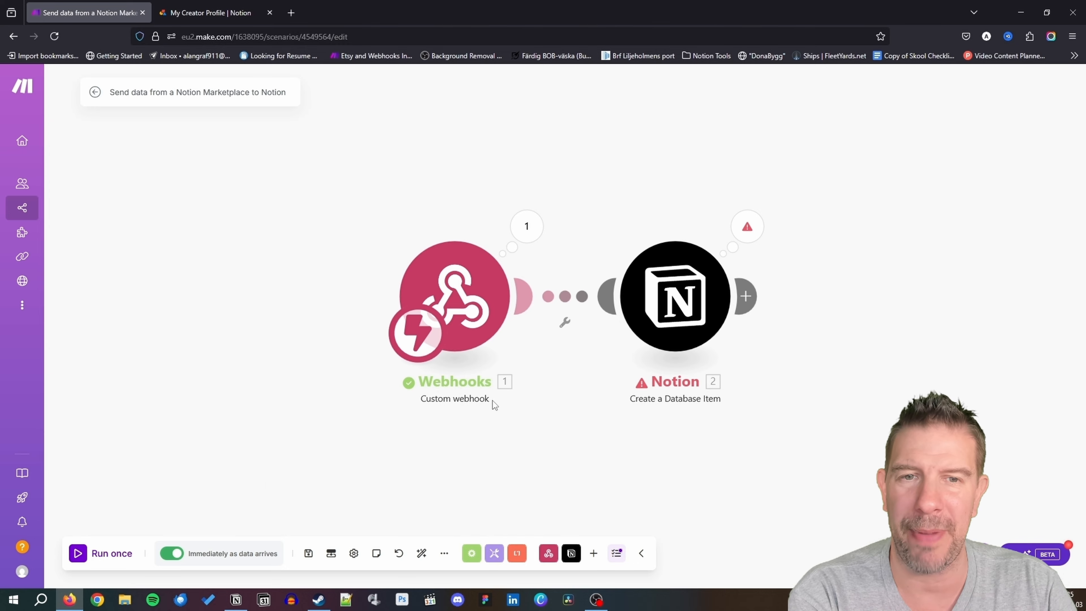
left_click(747, 227)
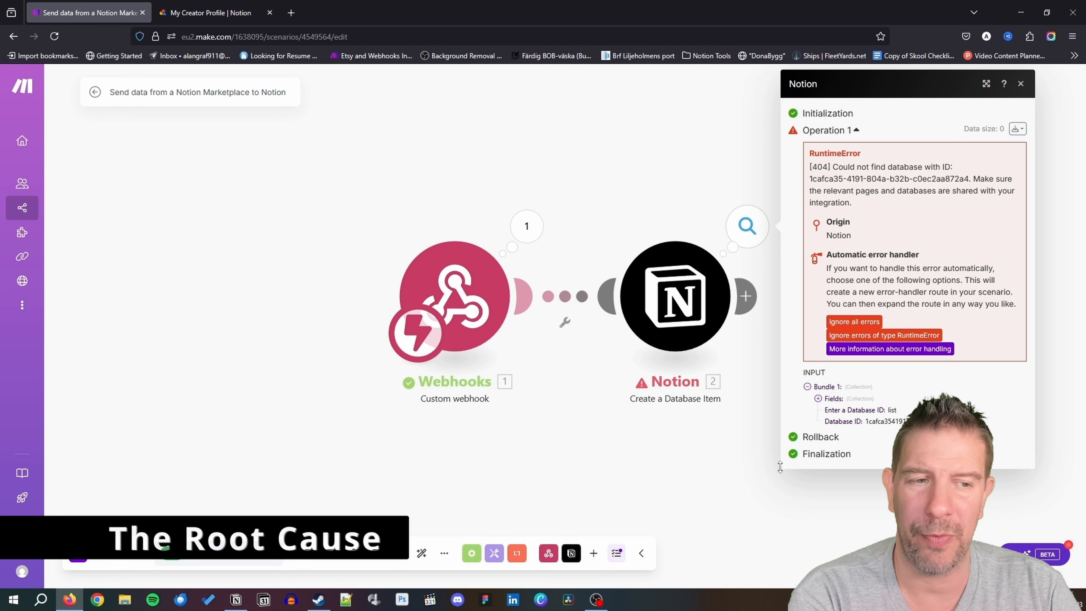
left_click(563, 478)
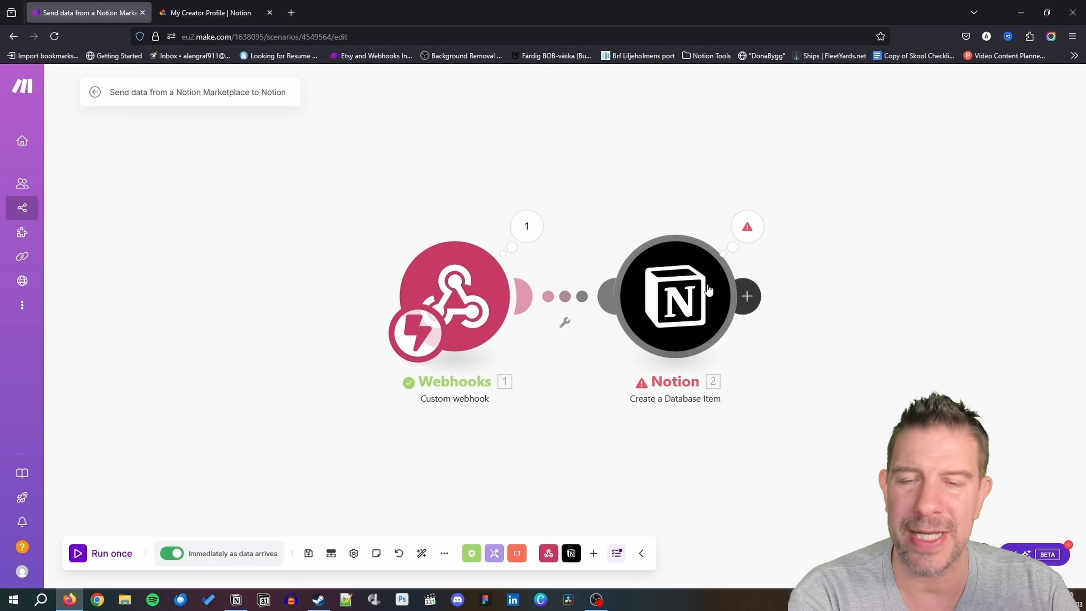
Switch to Notion and move the AlanNotion CRM page into the Automated page of GrunfWorks HQ
left_click(238, 601)
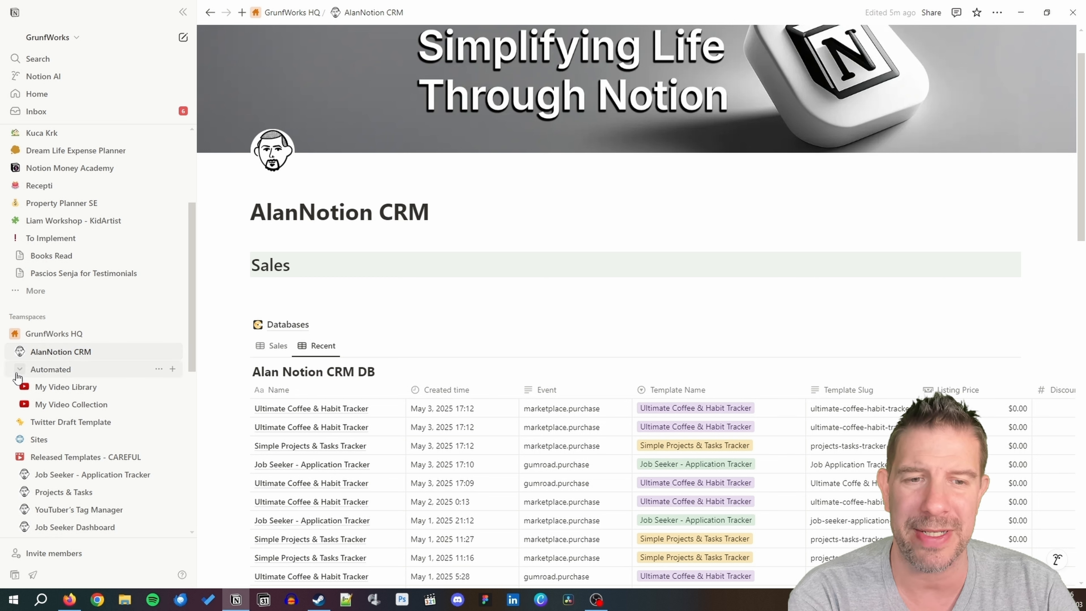
left_click(21, 369)
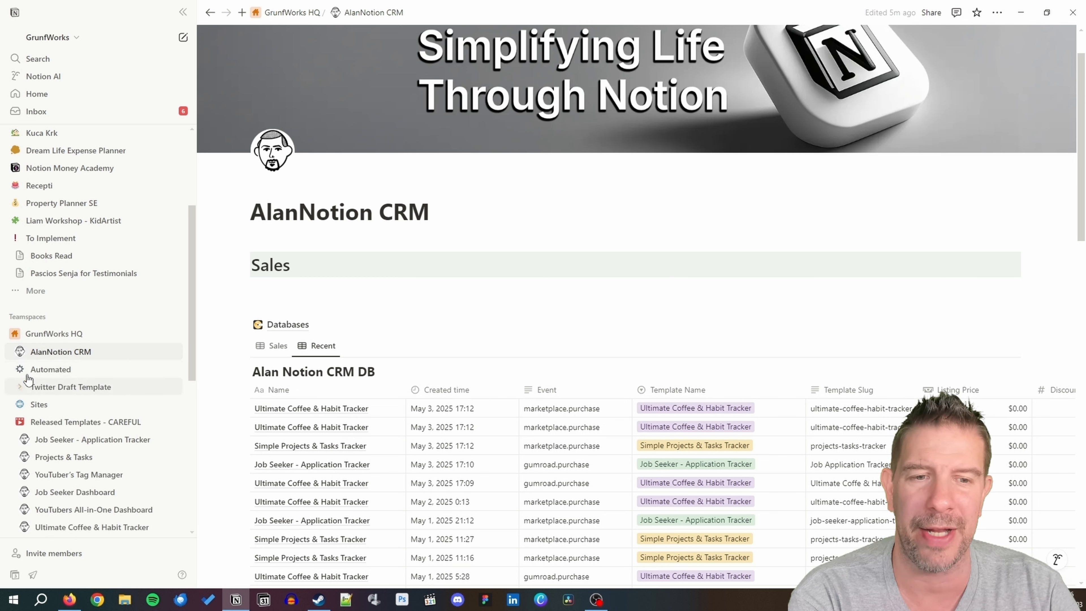
left_click(20, 369)
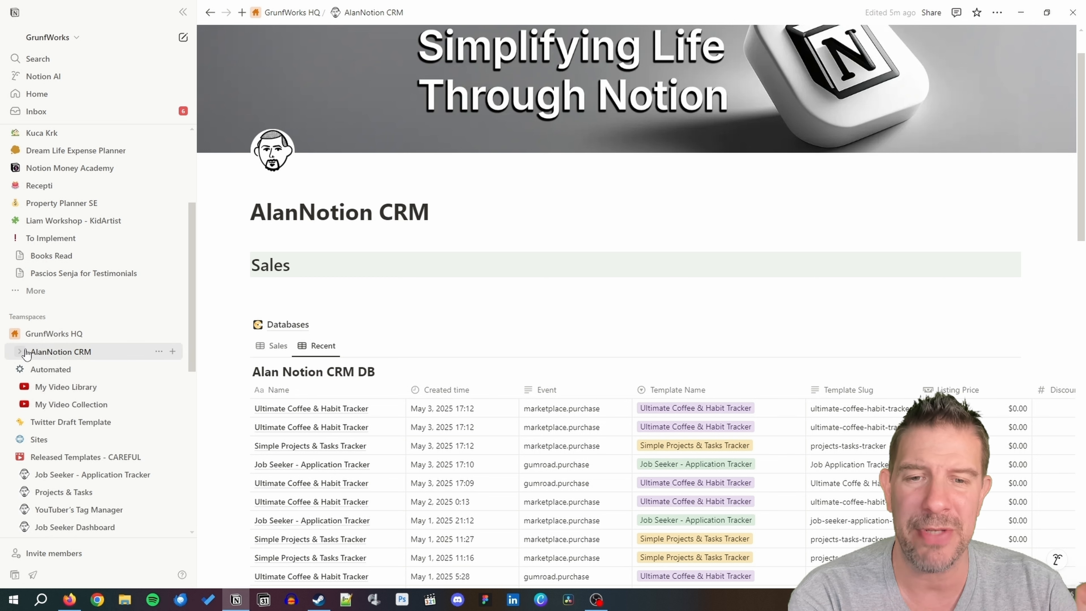
left_click_drag(41, 358, 68, 386)
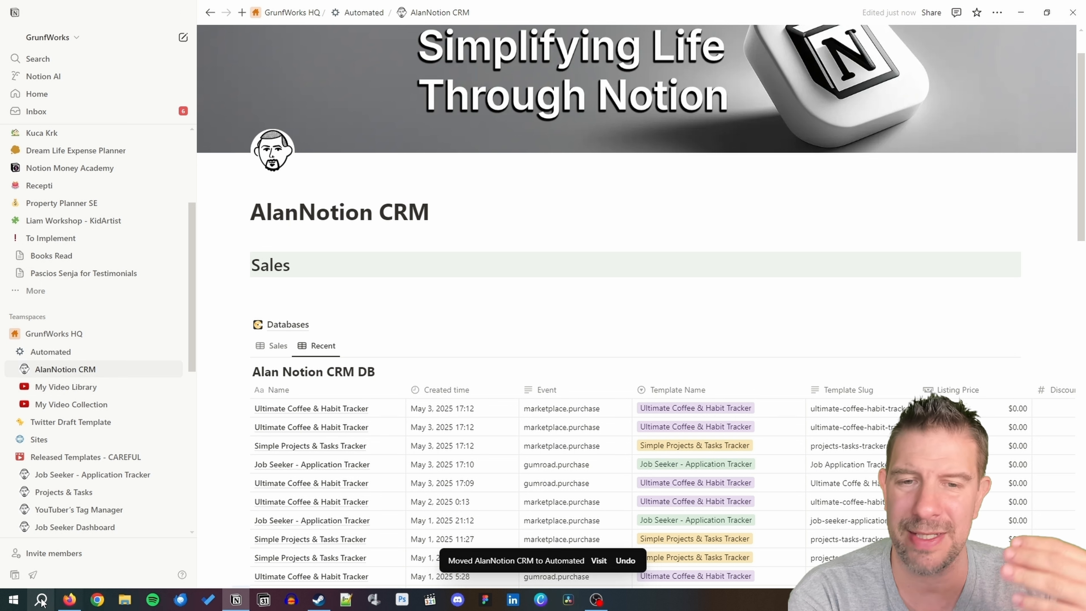
Switch to Make, start a single run of the marketplace scenario and stop it again
left_click(69, 599)
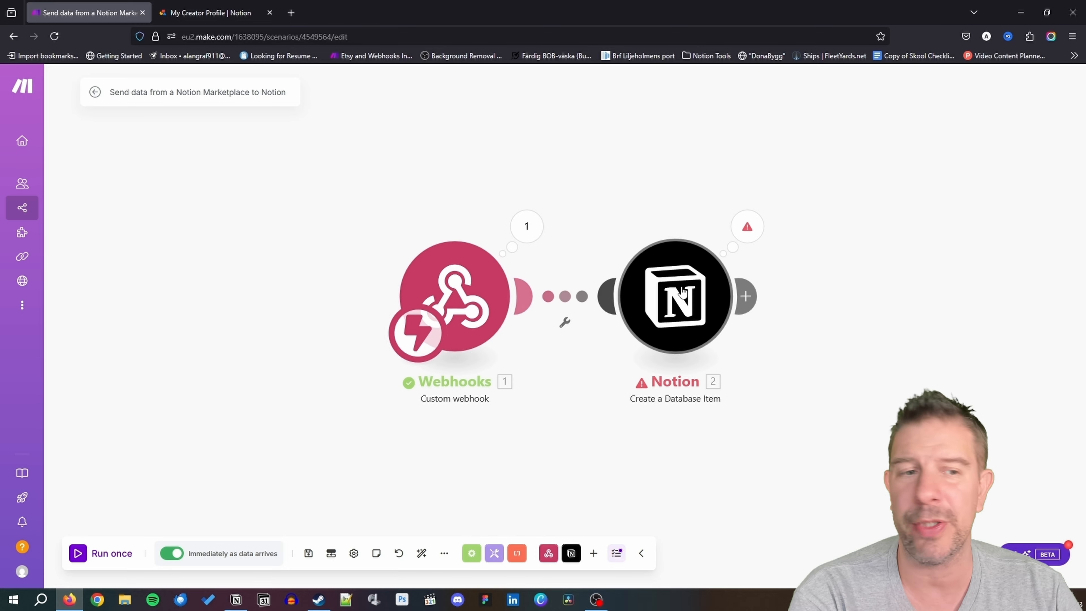
left_click(103, 554)
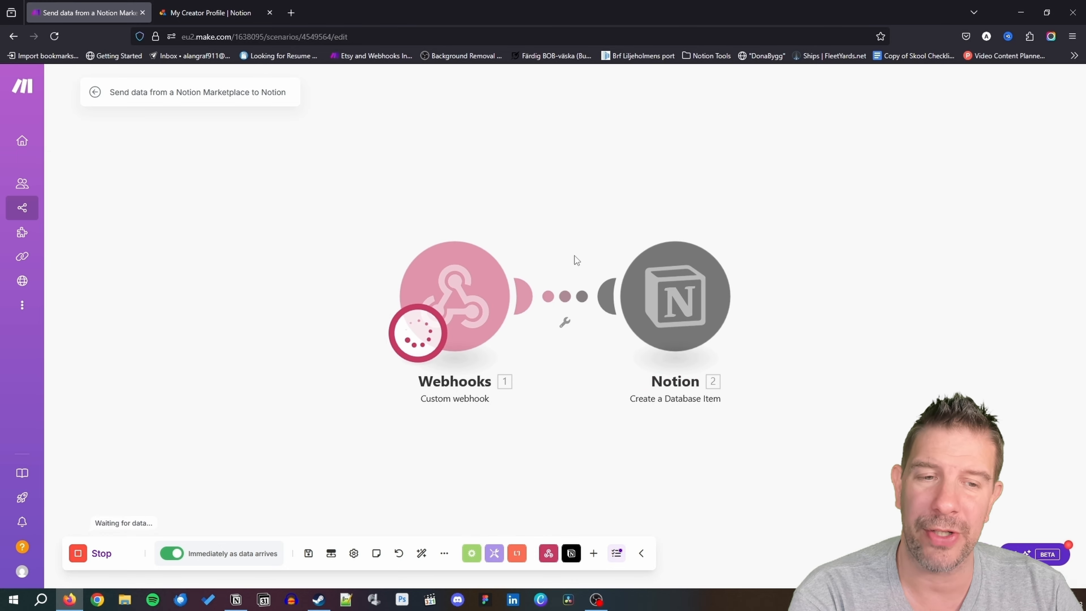
left_click(78, 555)
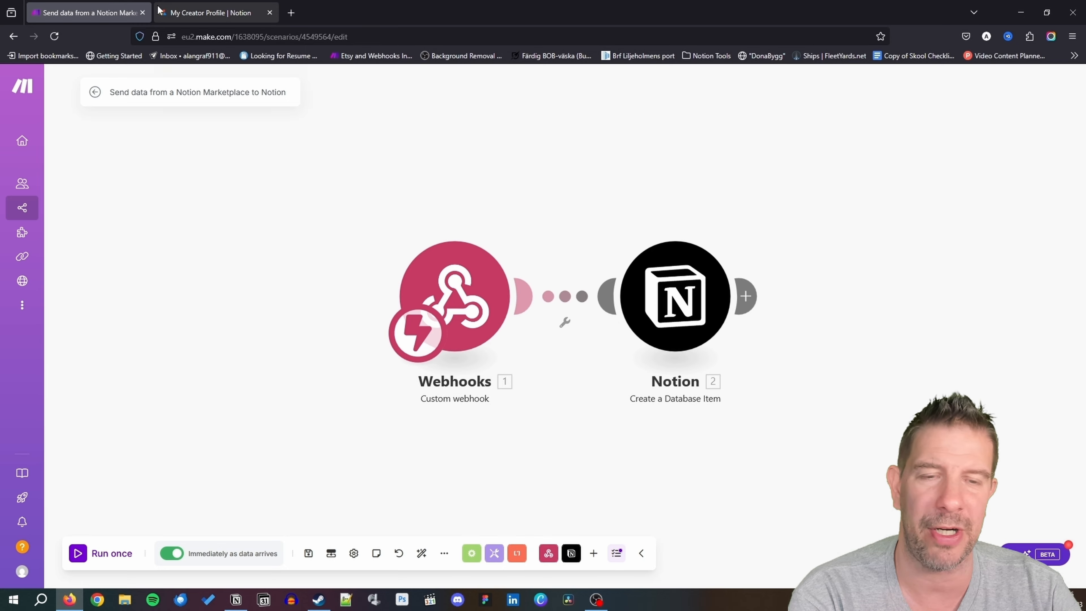
Search with an empty query in the Notion module's settings for the databases its GW_Public connection can access
left_click(685, 310)
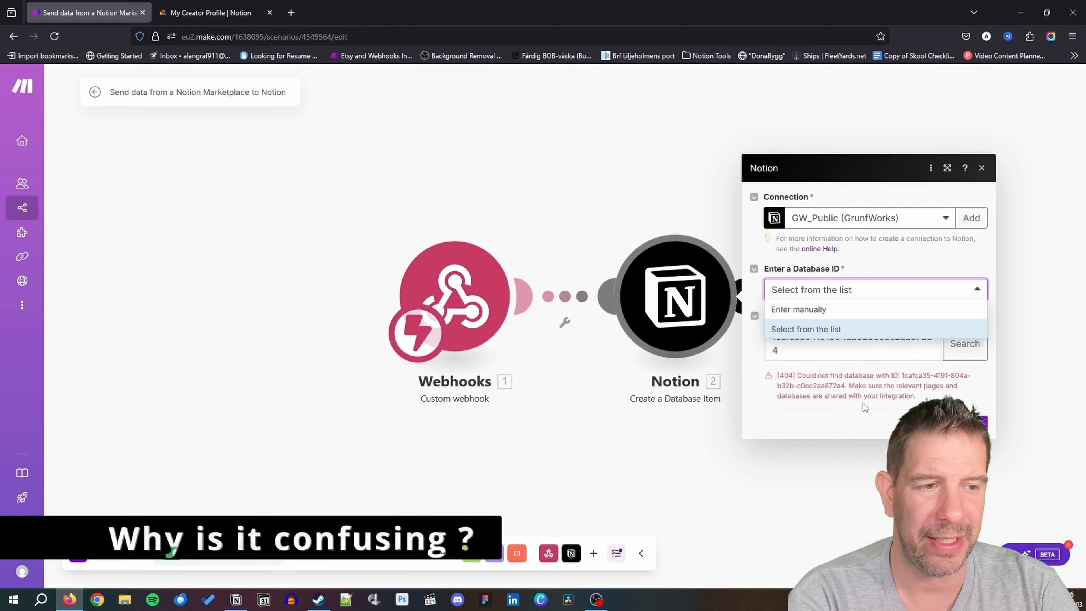
left_click(774, 402)
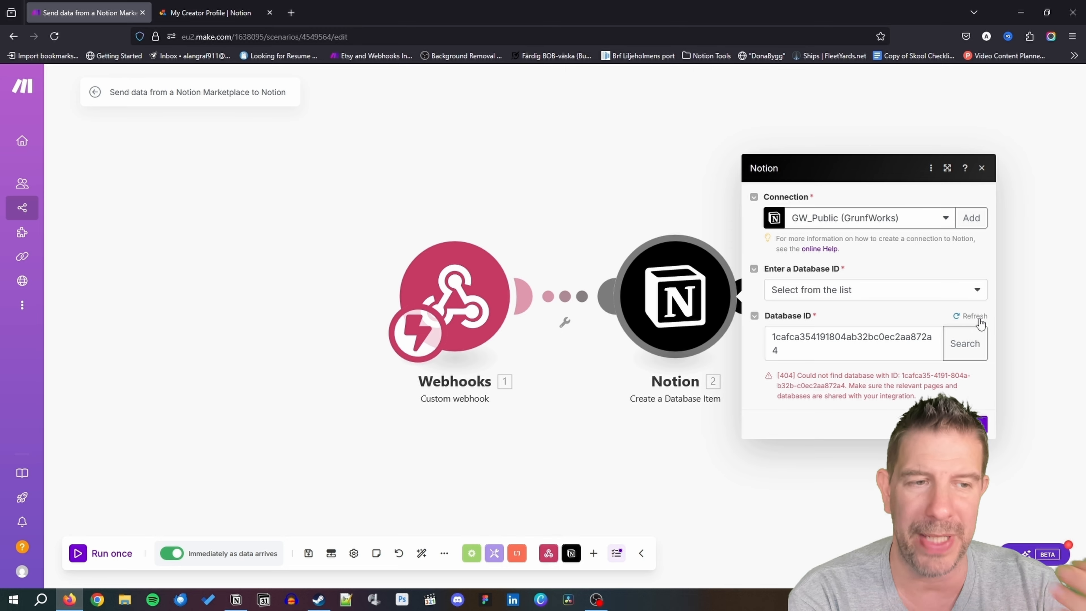
left_click(965, 347)
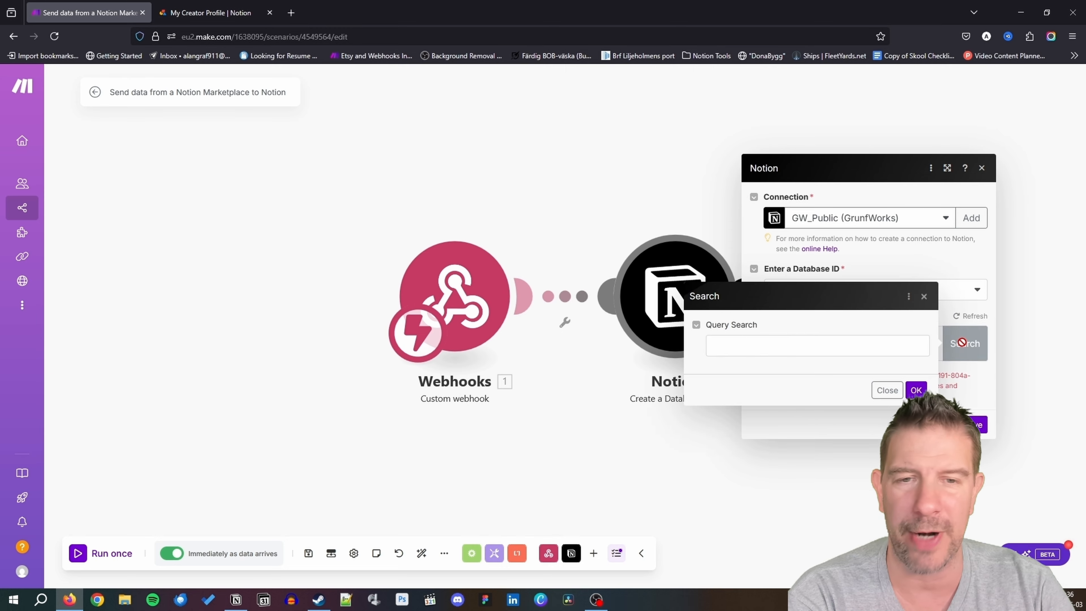
left_click(915, 390)
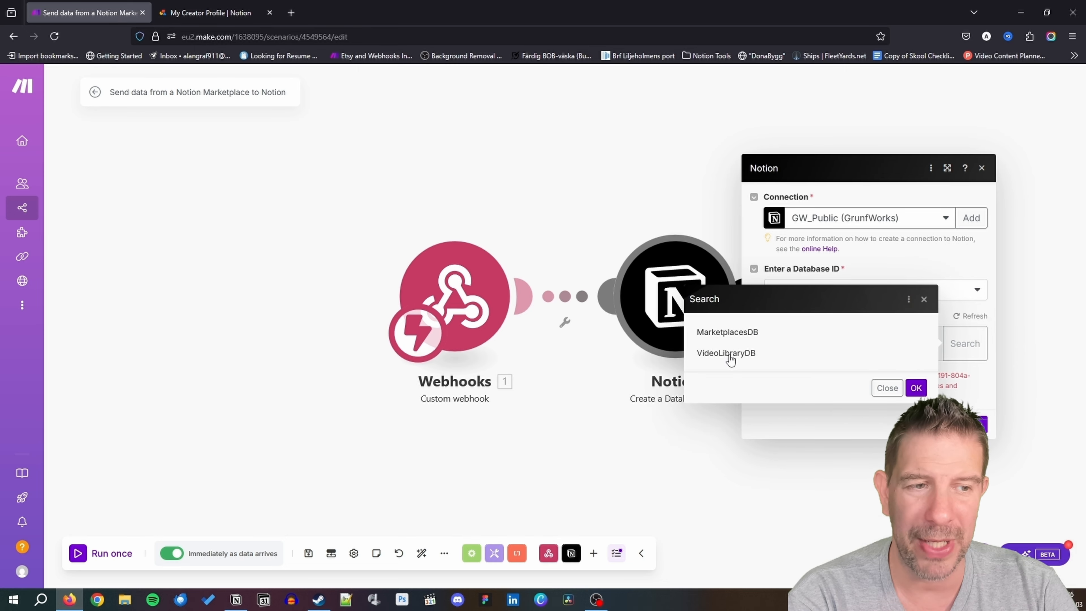
Switch to Notion, look at the Databases page inside AlanNotion CRM and go back to the CRM page
left_click(233, 603)
left_click(285, 324)
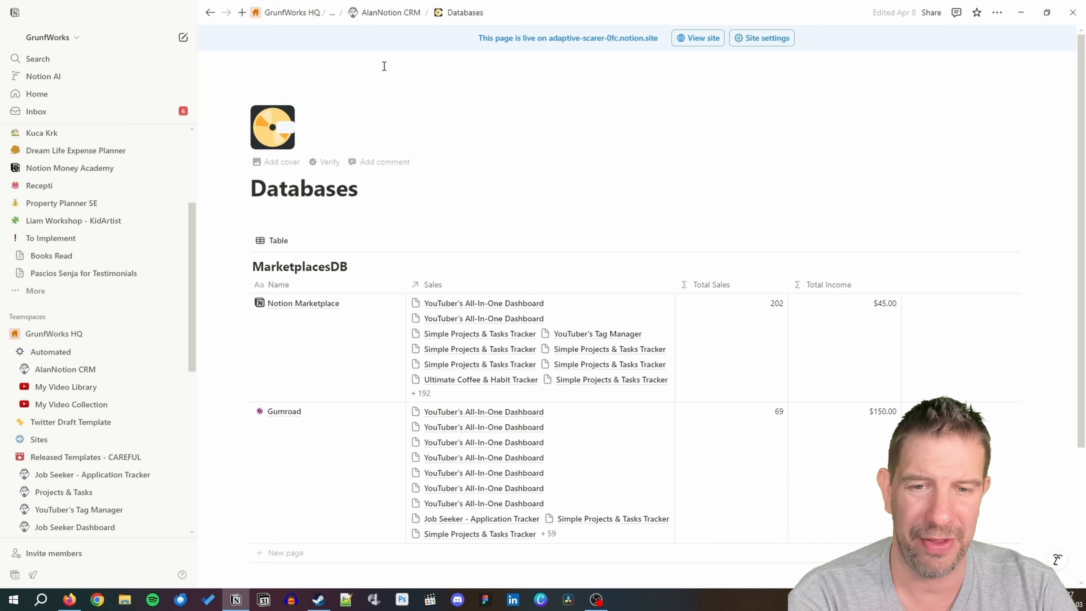
left_click(400, 15)
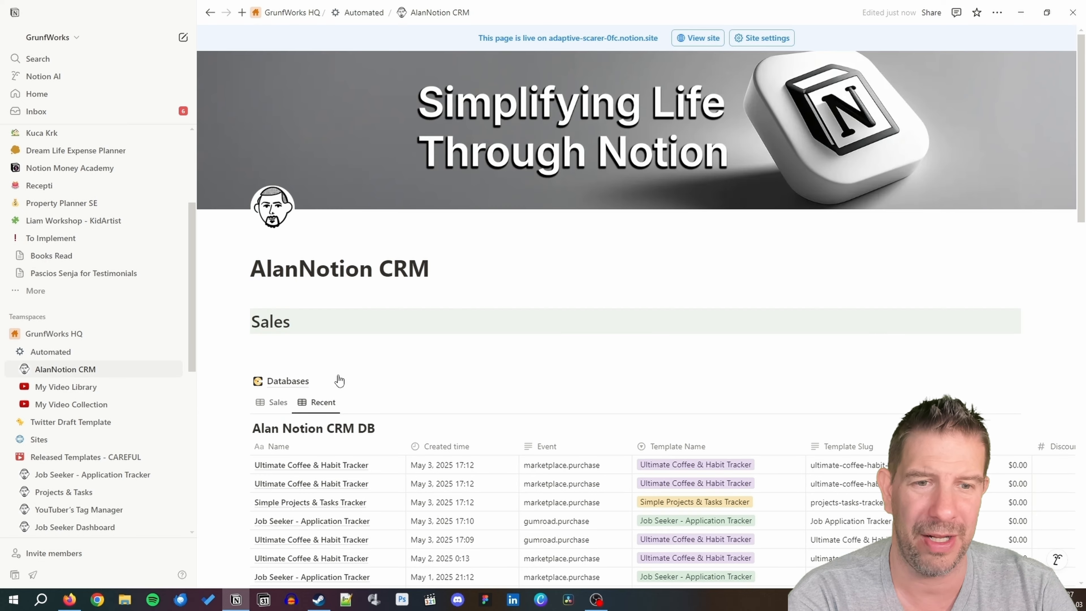
Return to Make and close the database search and the Notion module's settings without saving
left_click(1020, 12)
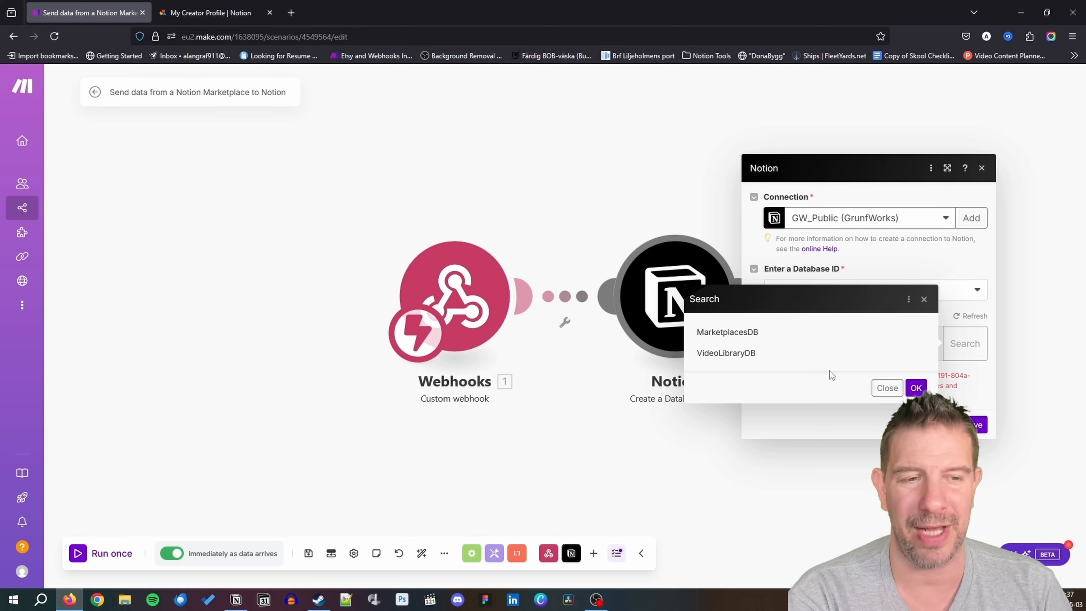
left_click(888, 388)
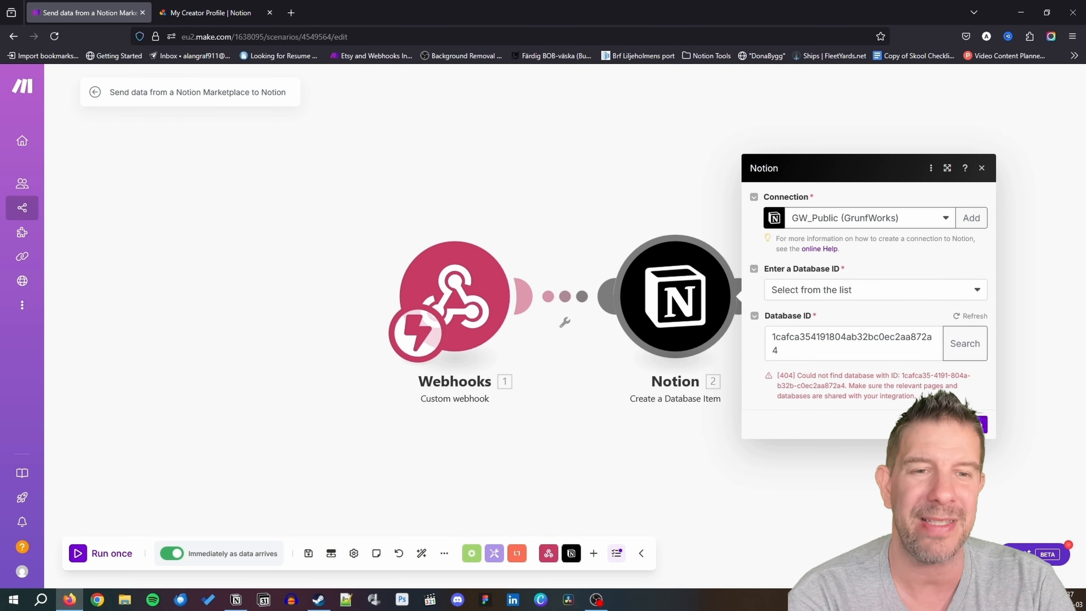
key("Escape")
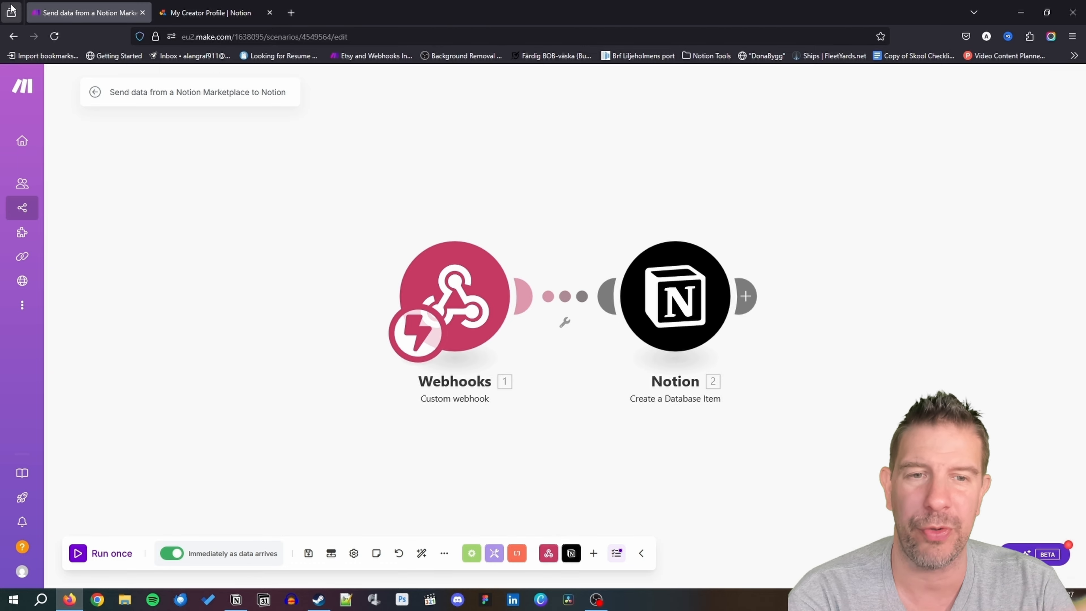
Start reauthorizing the GW_Public Notion connection in Make and choose GrunfWorks as the workspace to access
mouse_move(49, 231)
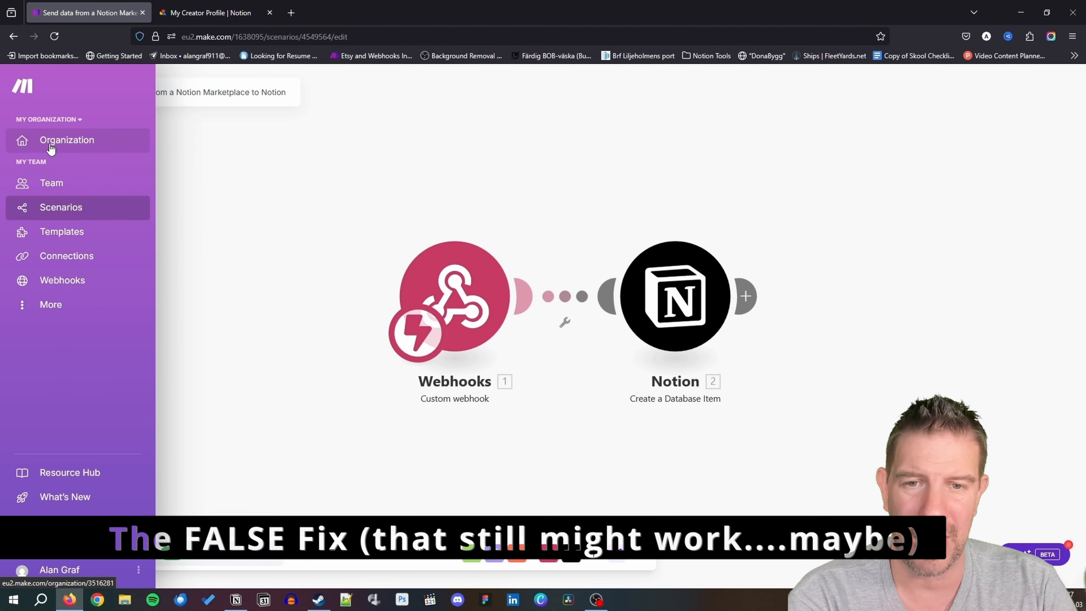
left_click(55, 262)
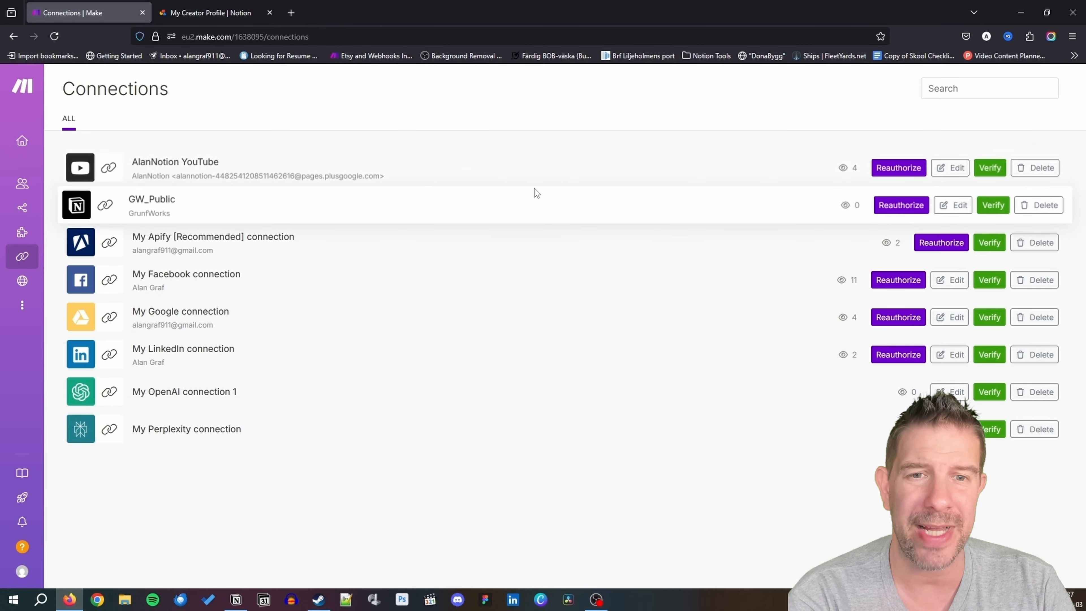
left_click(897, 208)
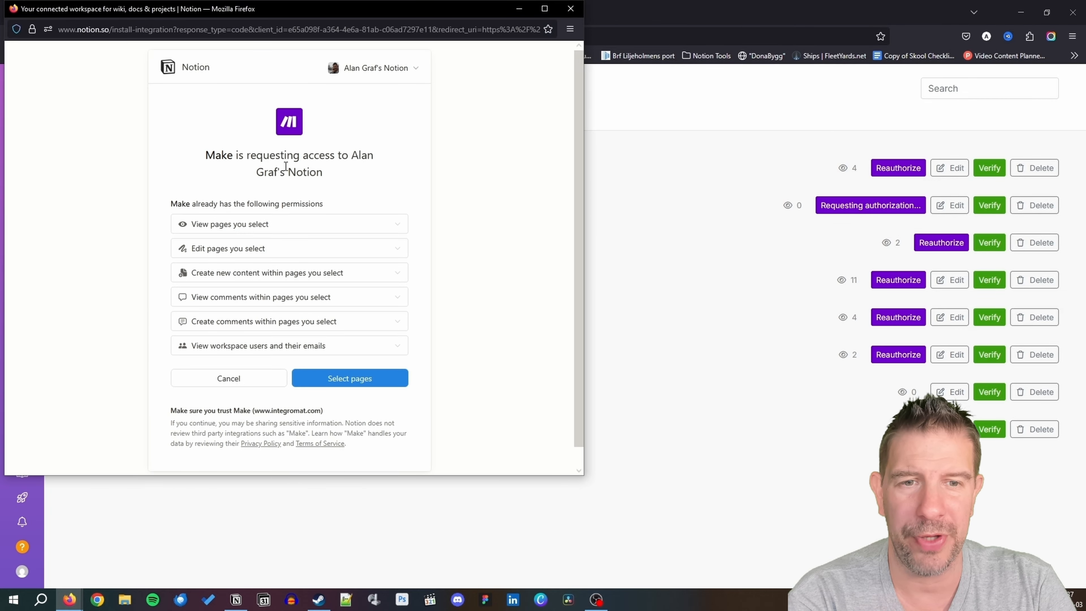
left_click(392, 69)
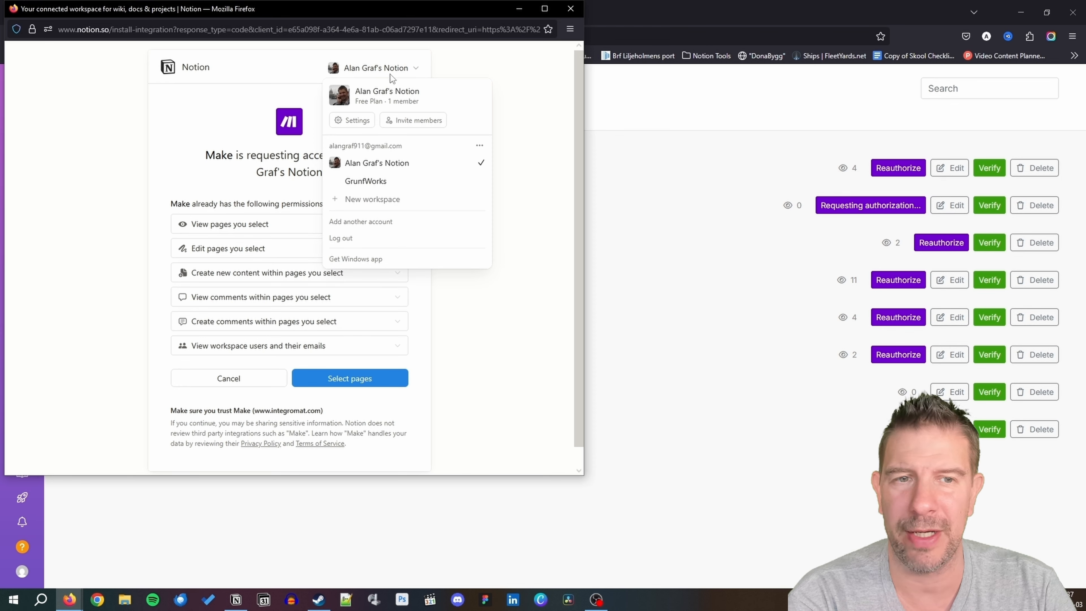
left_click(384, 182)
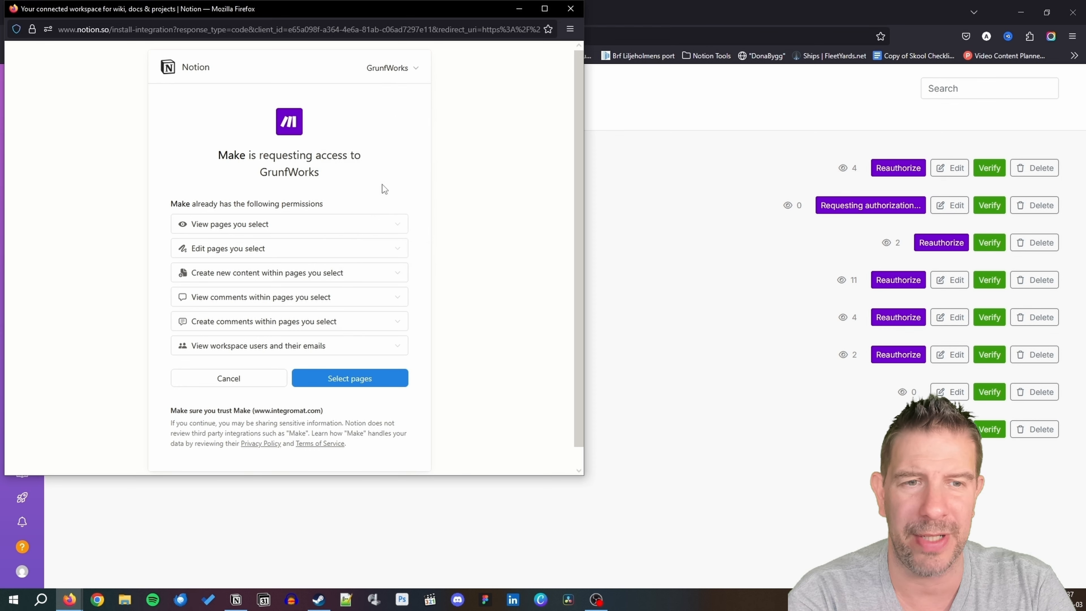
Check the Automated page's subpages in Notion and allow Make access to the Automated page to finish reauthorizing the connection
left_click(370, 381)
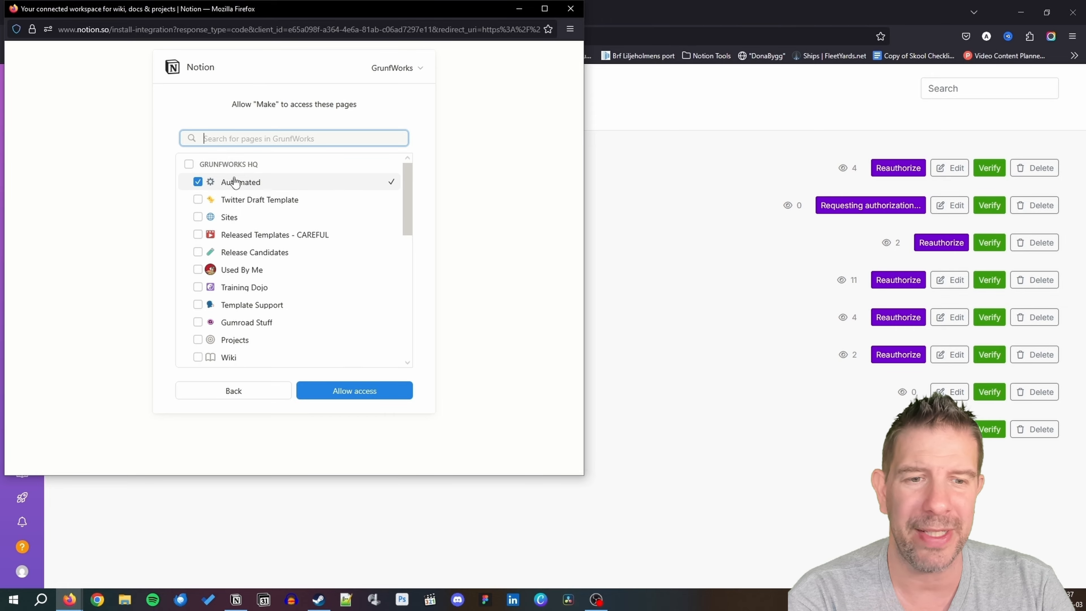
left_click(242, 606)
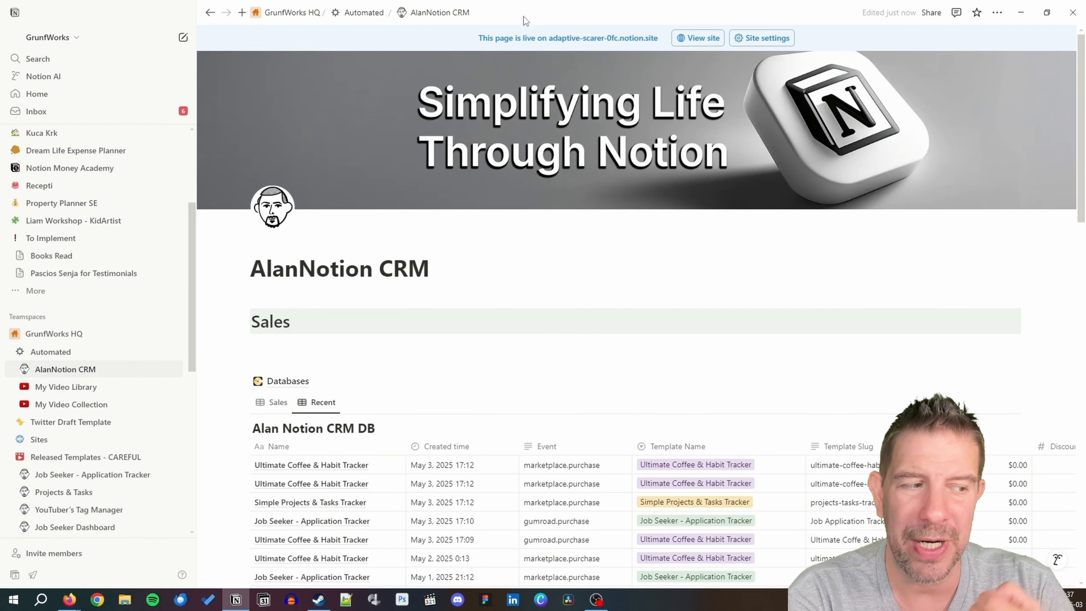
left_click_drag(530, 13, 803, 53)
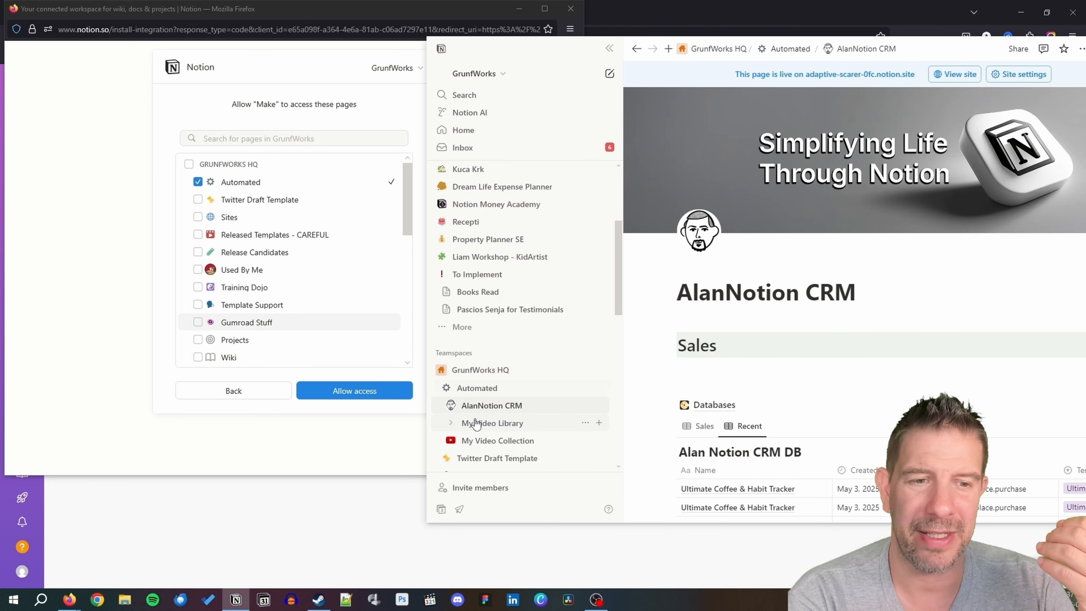
left_click(366, 390)
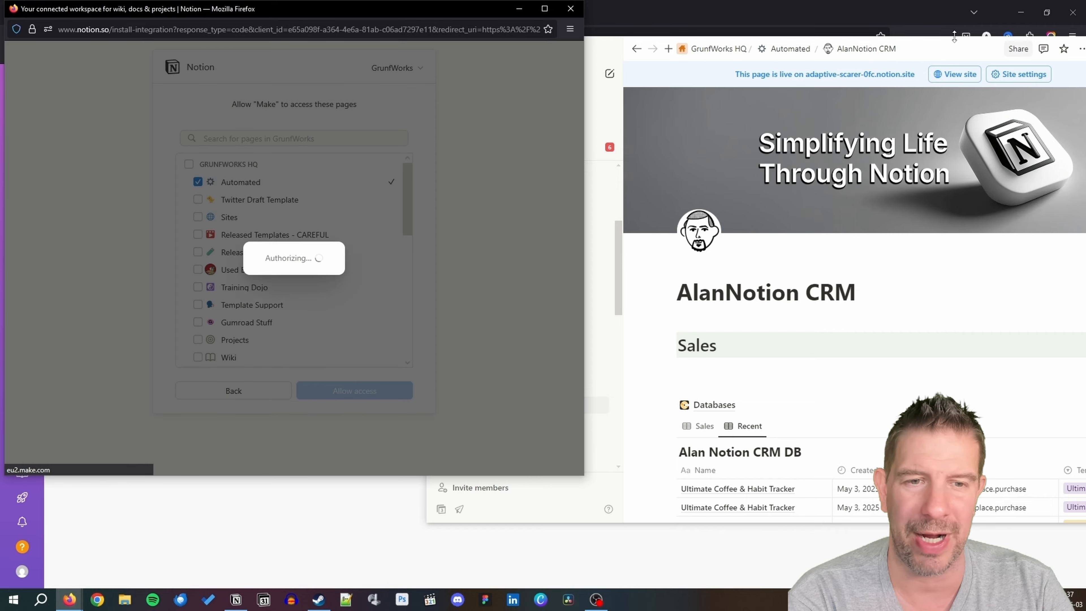
left_click_drag(946, 55, 490, 55)
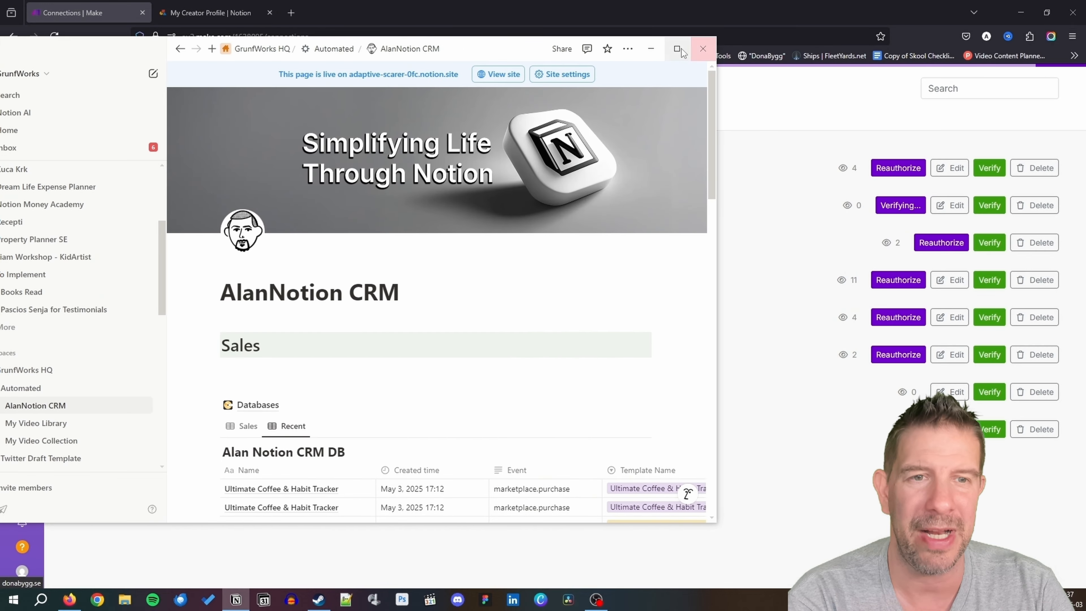
left_click(650, 49)
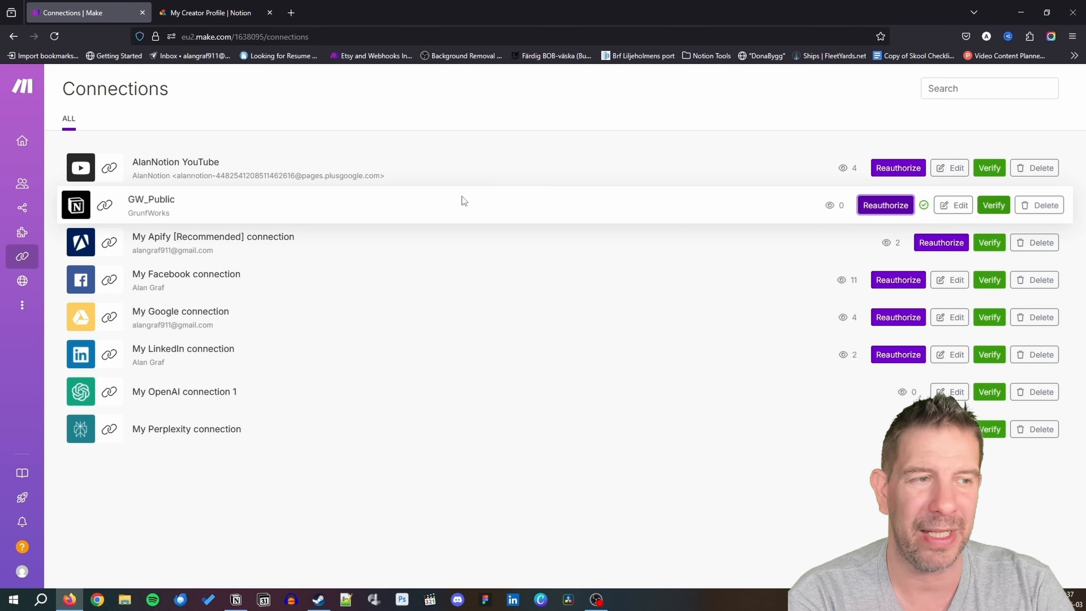
Open the scenario "Send data from a Notion Marketplace to Notion" and search its Notion module for databases with an empty query
mouse_move(24, 212)
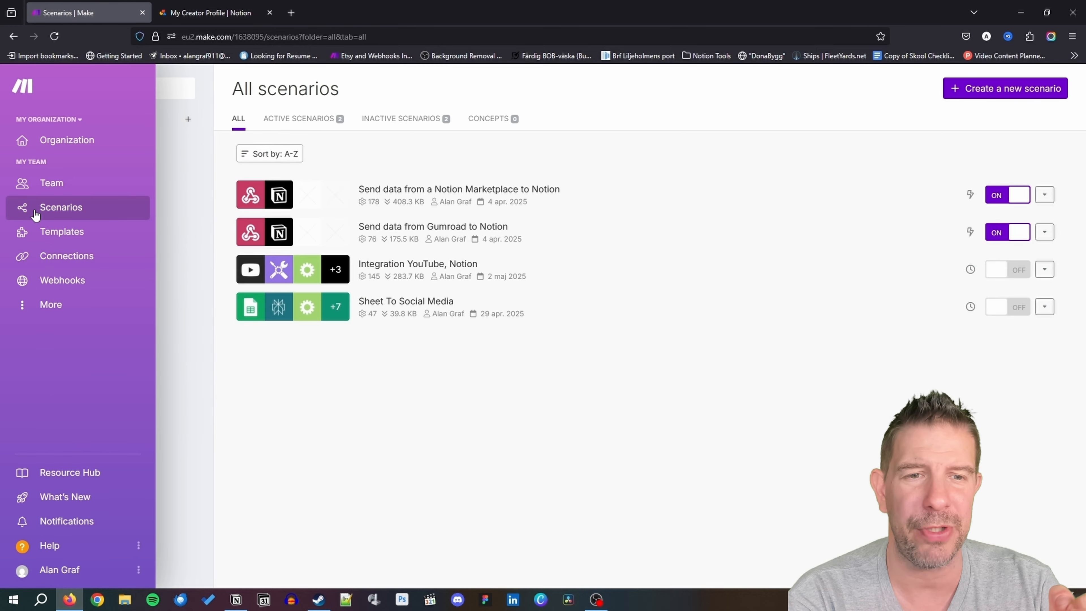
left_click(462, 191)
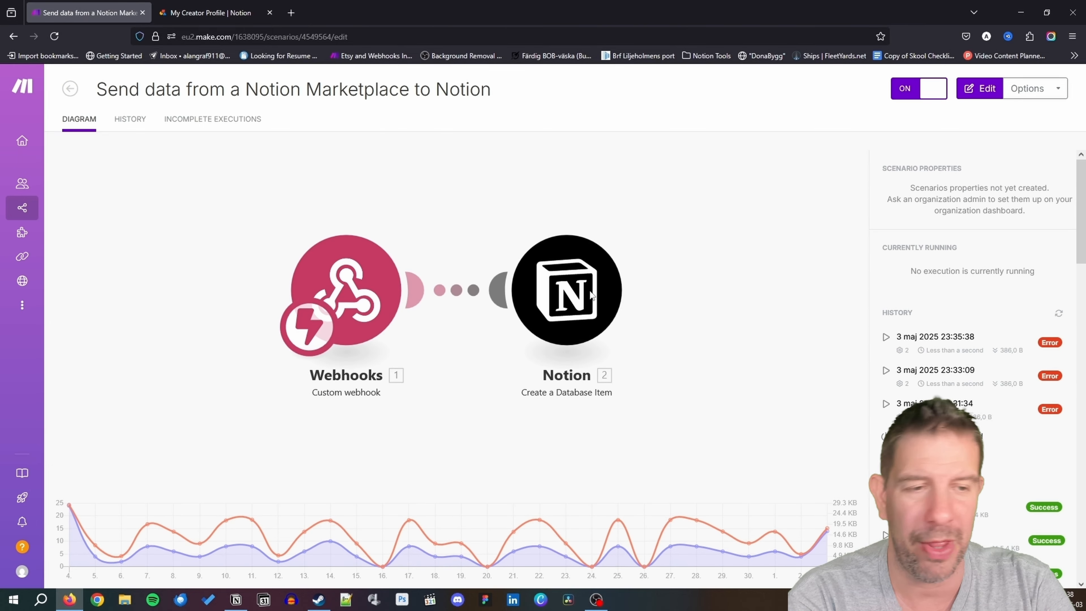
left_click(591, 294)
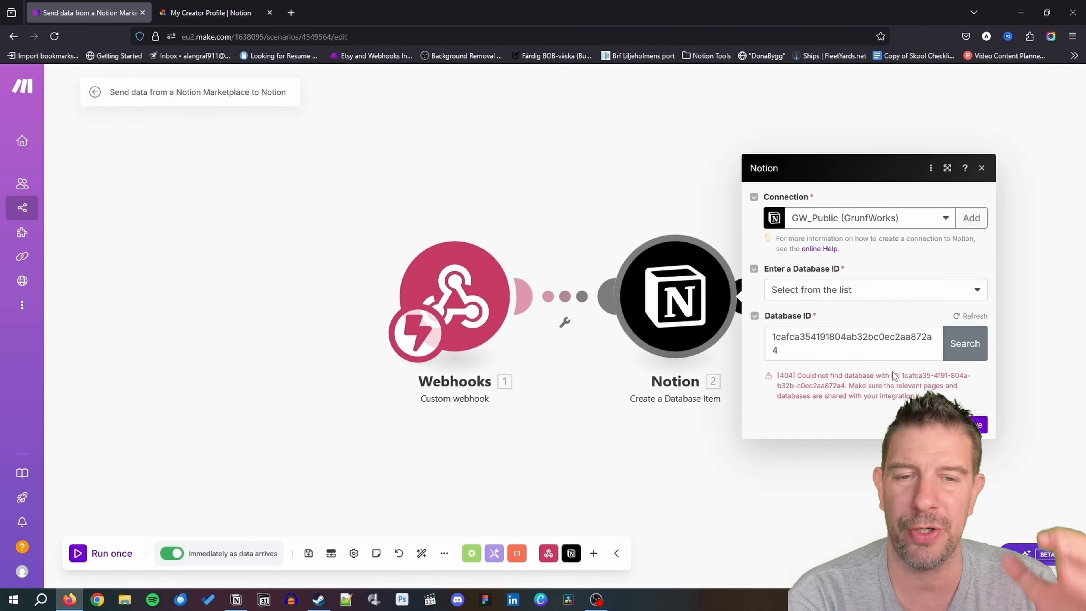
left_click(965, 343)
left_click(916, 390)
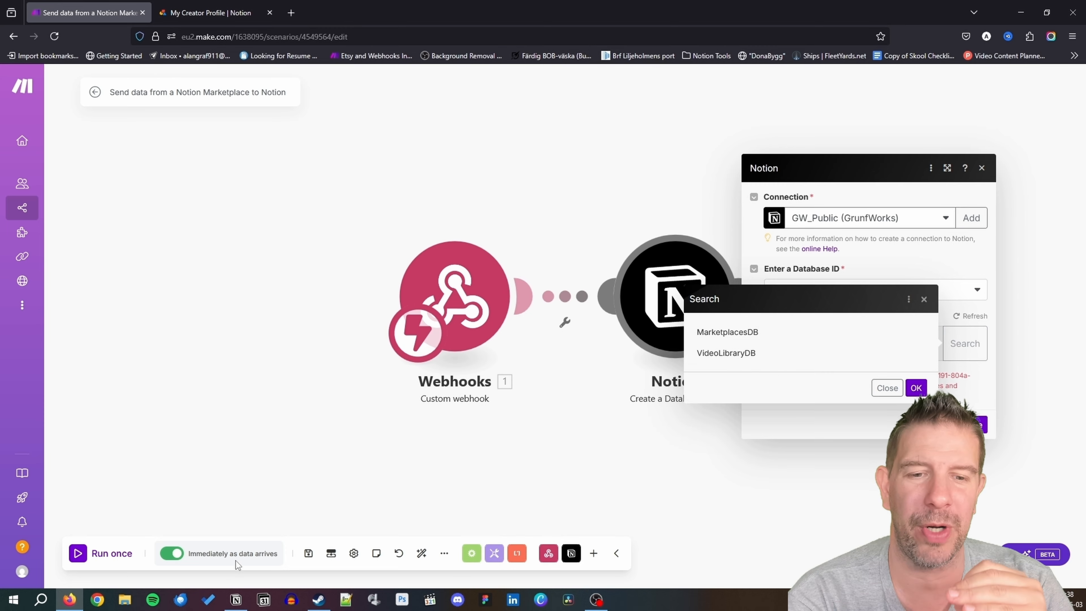
Switch to Notion, maximize its window and open Alan Notion CRM DB from the AlanNotion CRM page as a full page
left_click(234, 600)
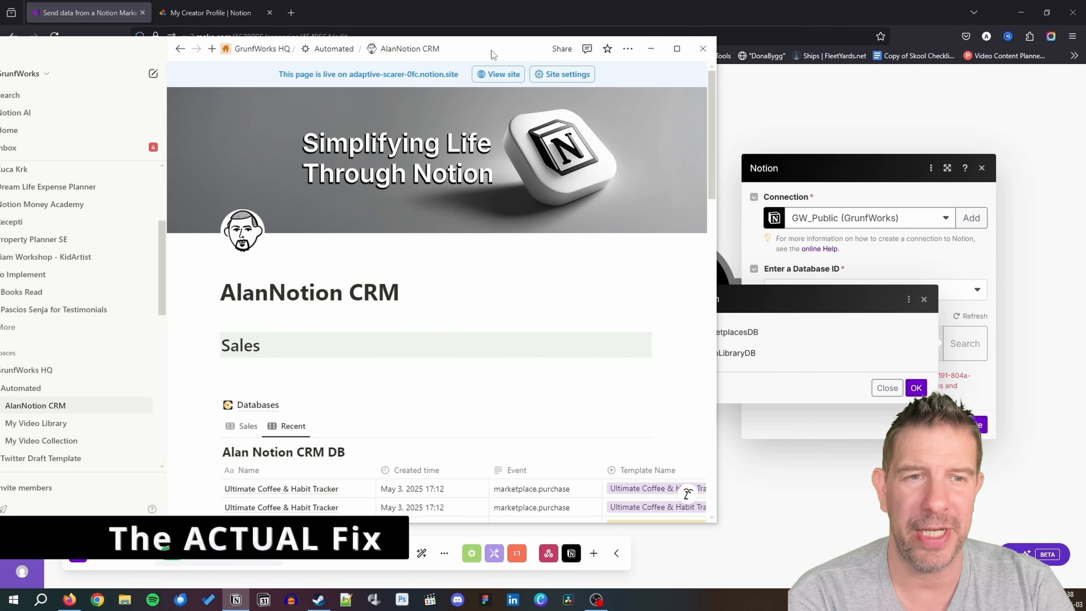
left_click_drag(493, 52, 586, 48)
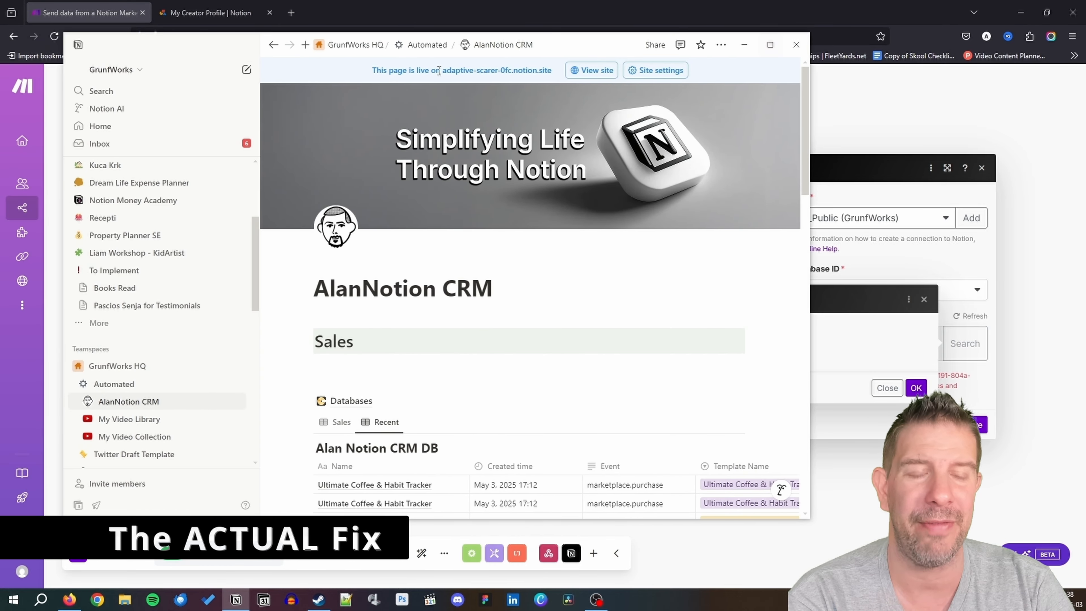
left_click(251, 48)
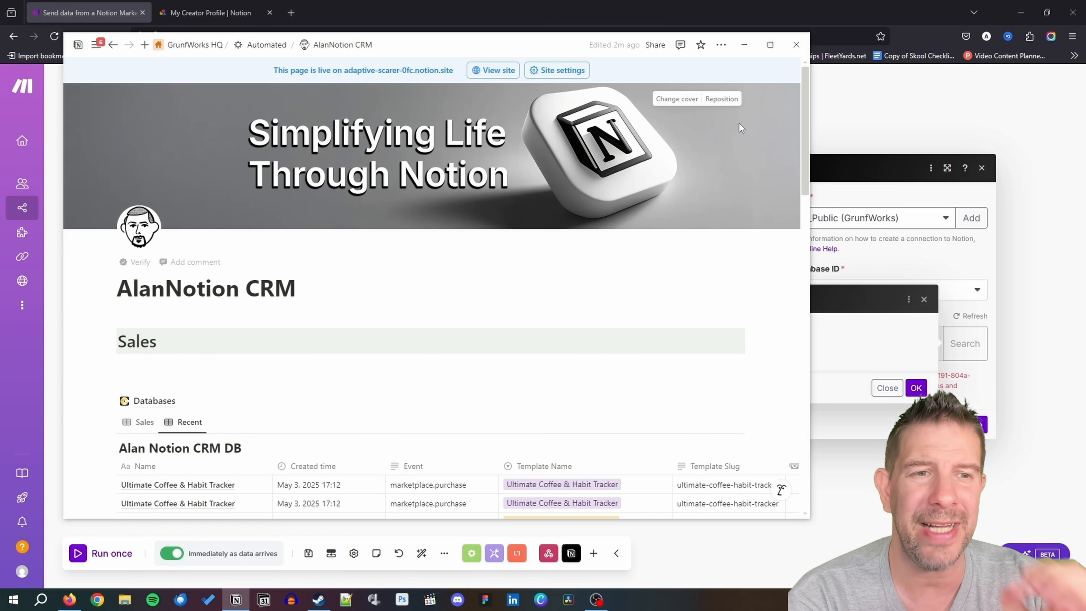
left_click(770, 44)
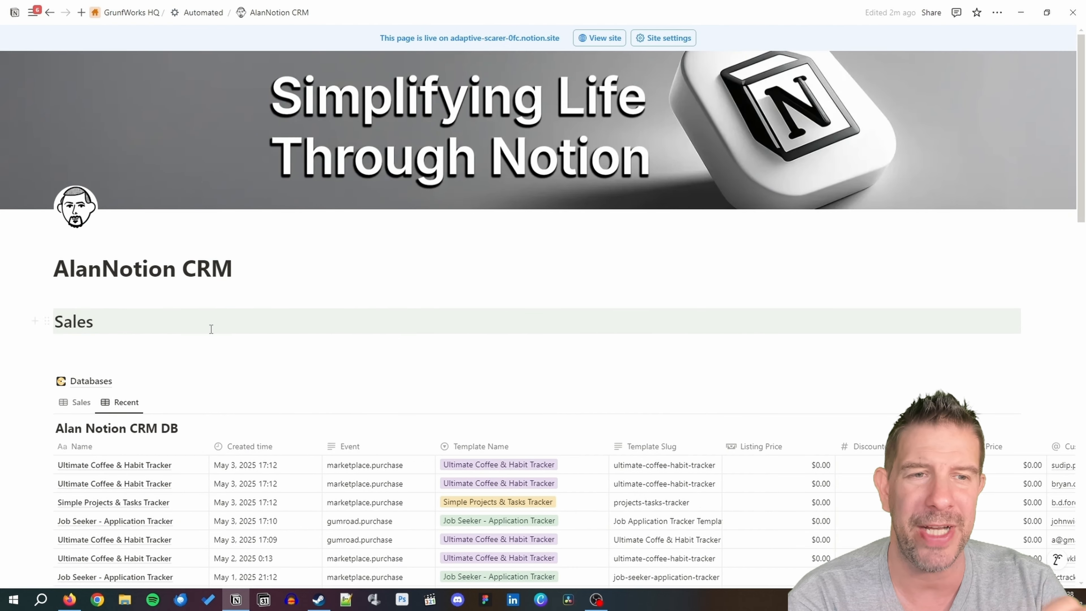
left_click(187, 429)
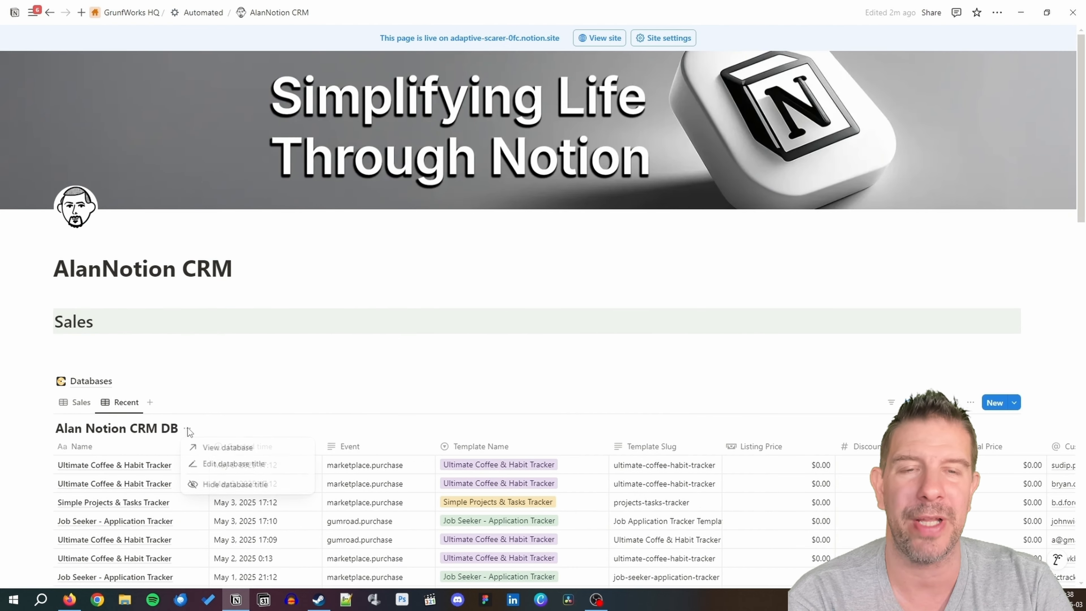
left_click(229, 448)
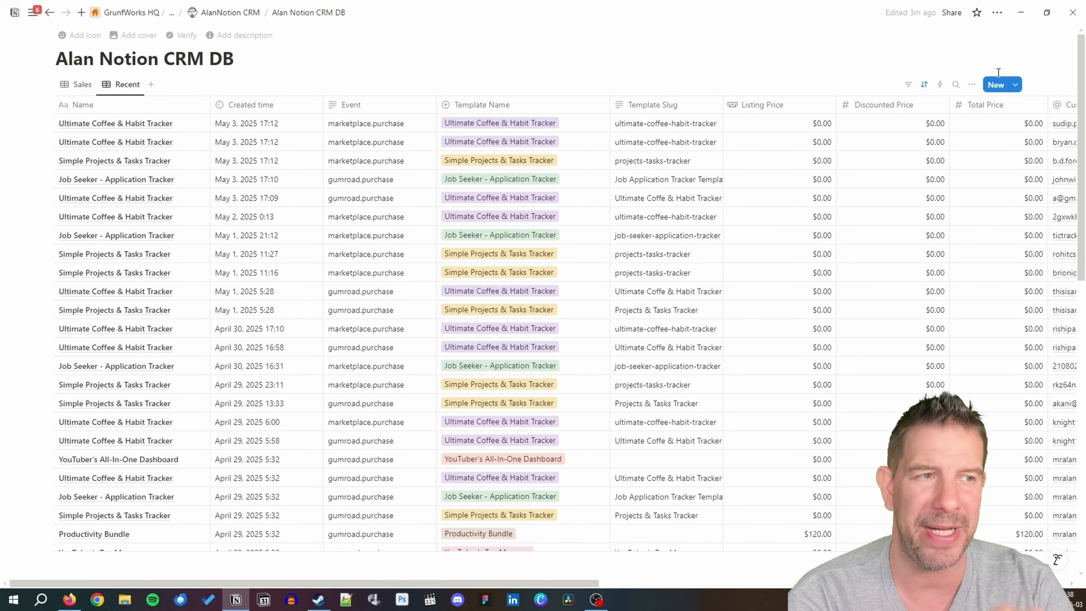
Add the Make connection to Alan Notion CRM DB and confirm access to its child pages
left_click(995, 18)
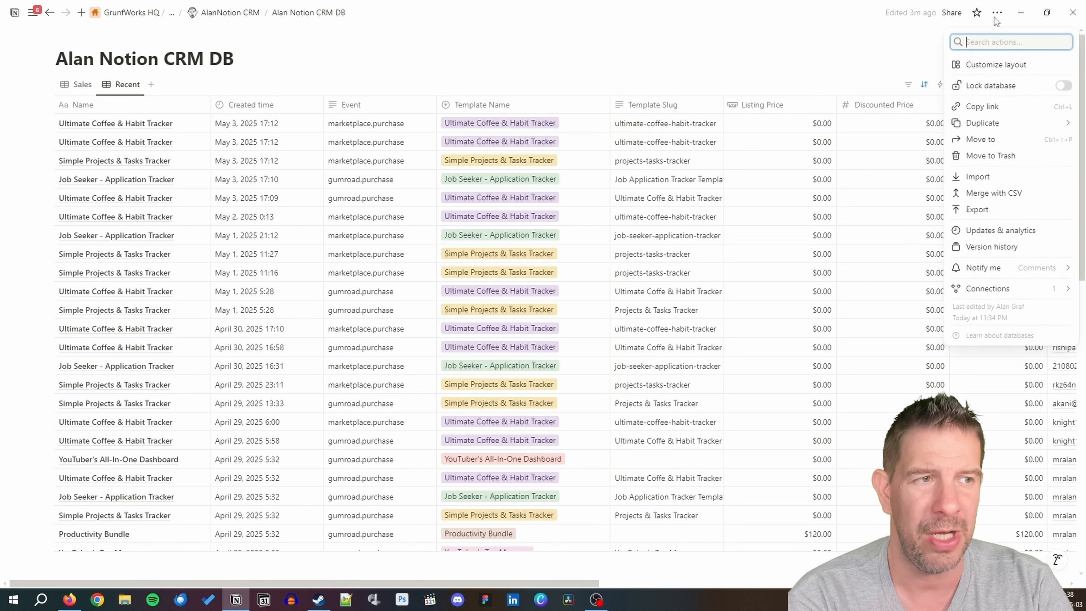
mouse_move(1011, 291)
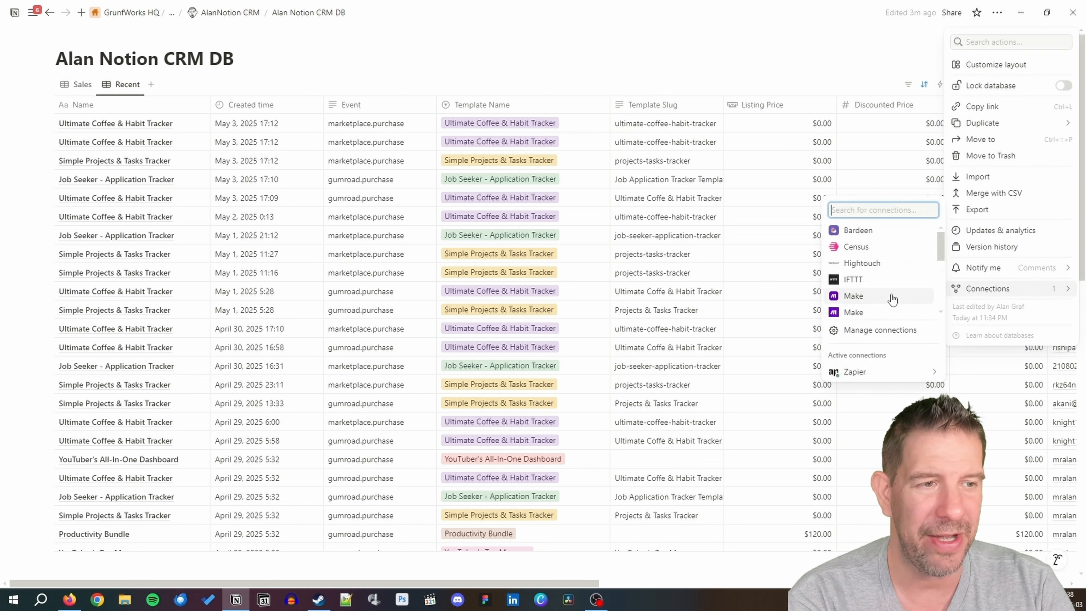
left_click(858, 297)
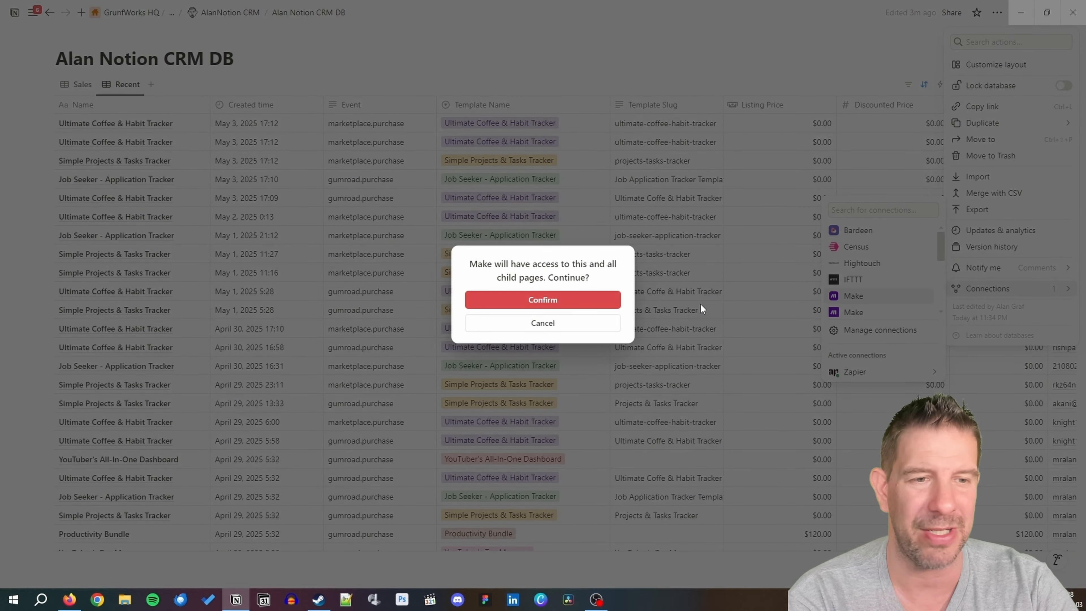
left_click(543, 300)
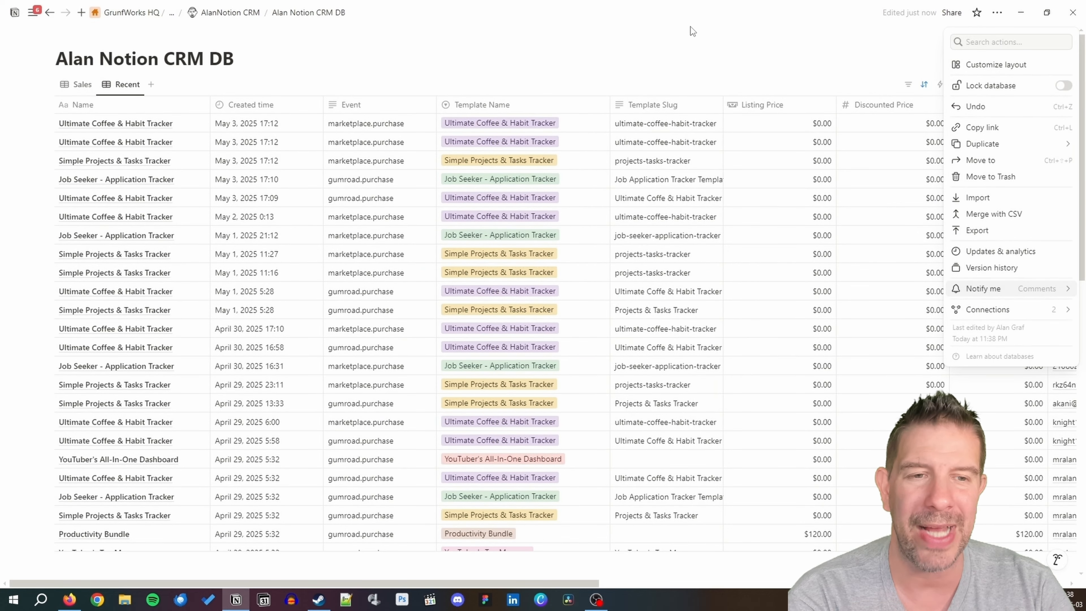
Return to Make, close the old database search and reopen the Notion module's settings
left_click(1020, 12)
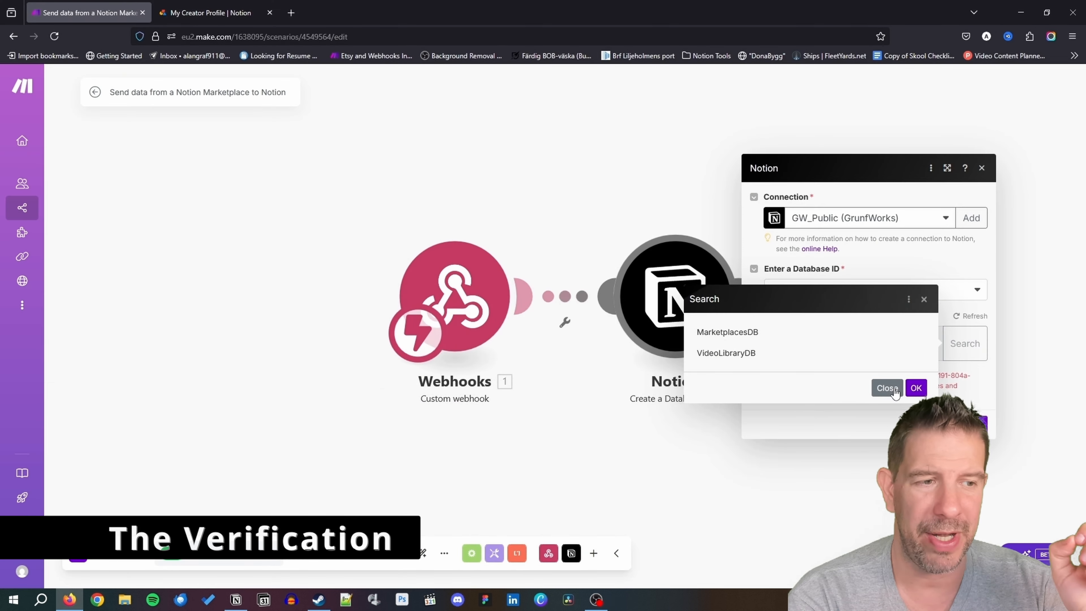
left_click(887, 388)
left_click(933, 424)
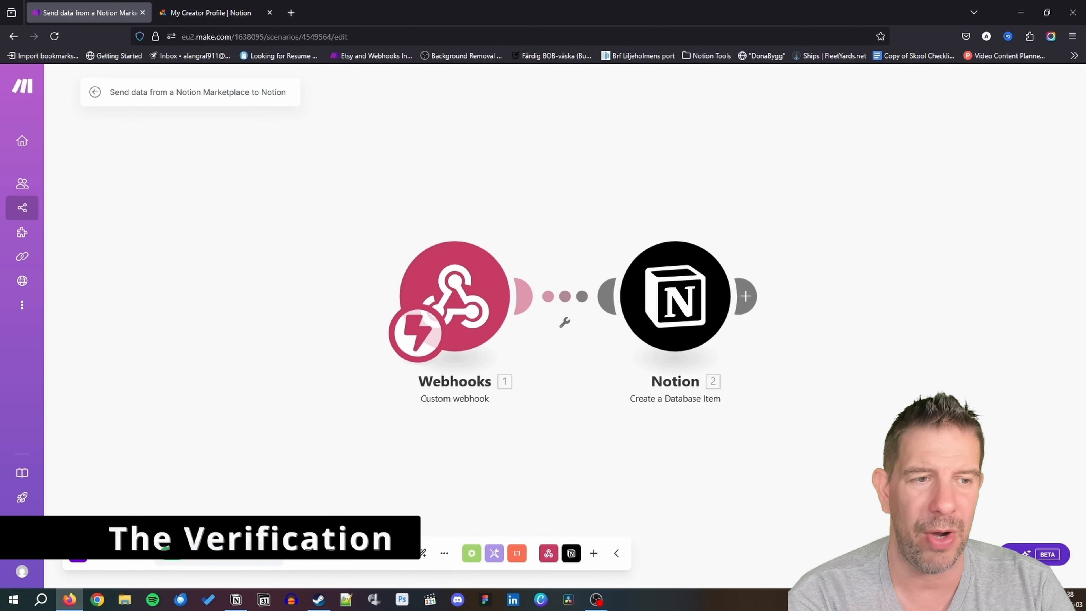
left_click(673, 299)
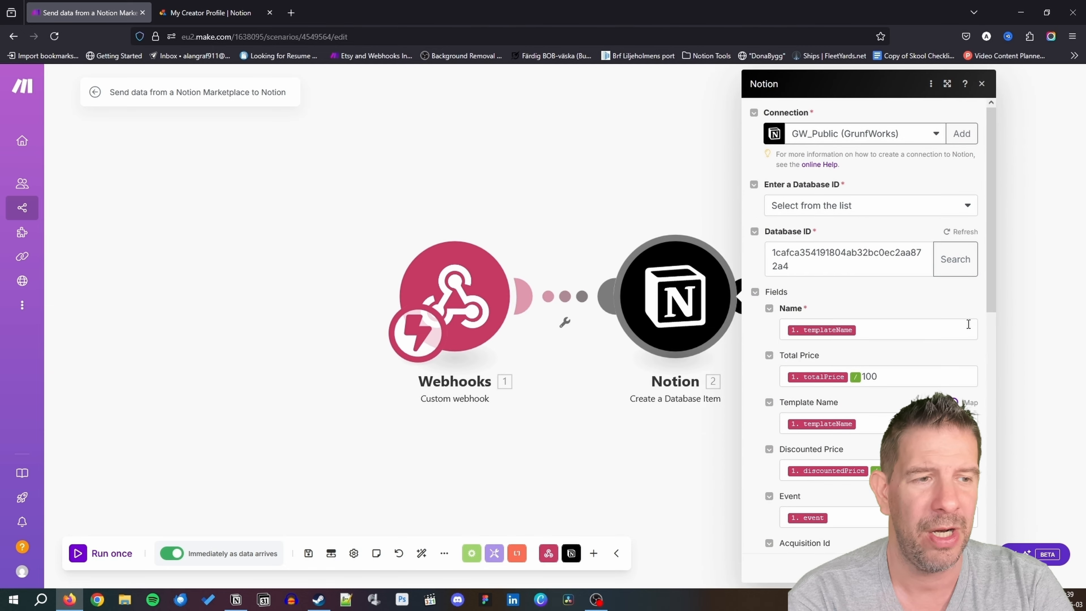
Refresh the Notion module's database fields and select Alan Notion CRM DB through an empty-query search
left_click(957, 234)
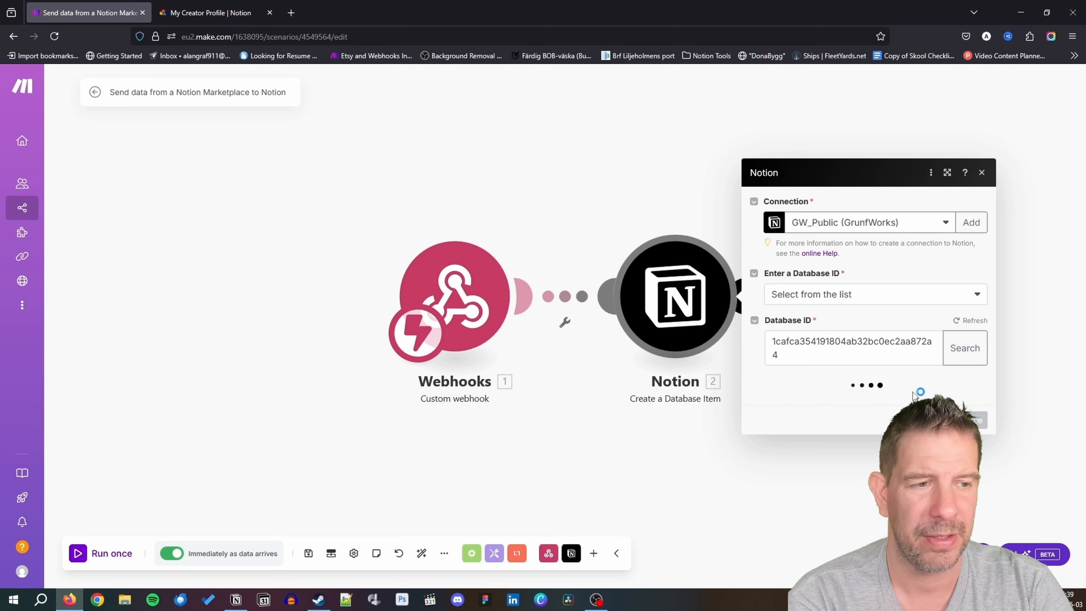
left_click(949, 258)
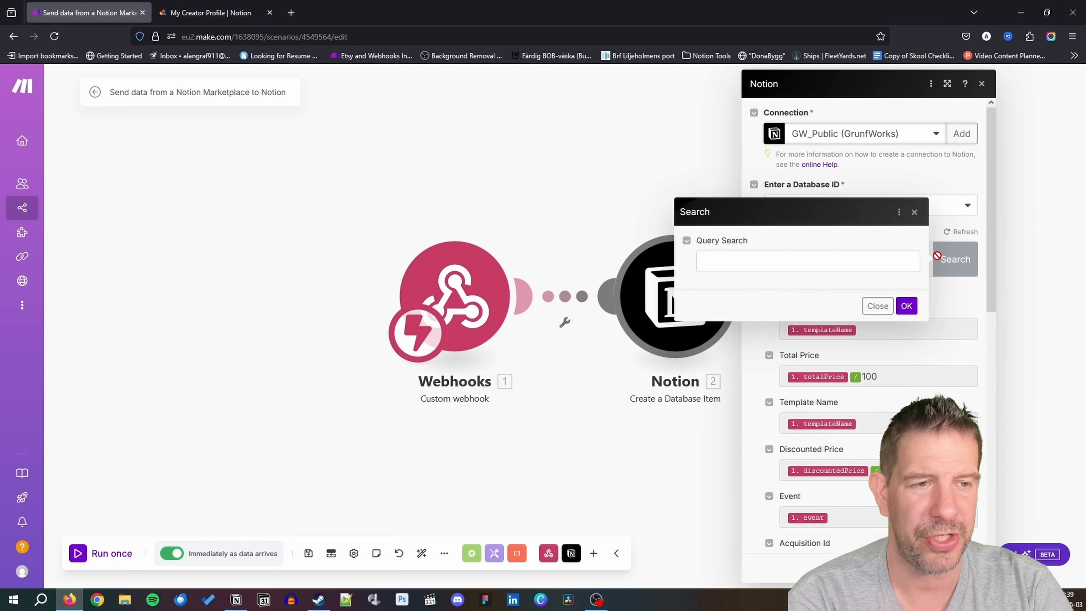
left_click(907, 306)
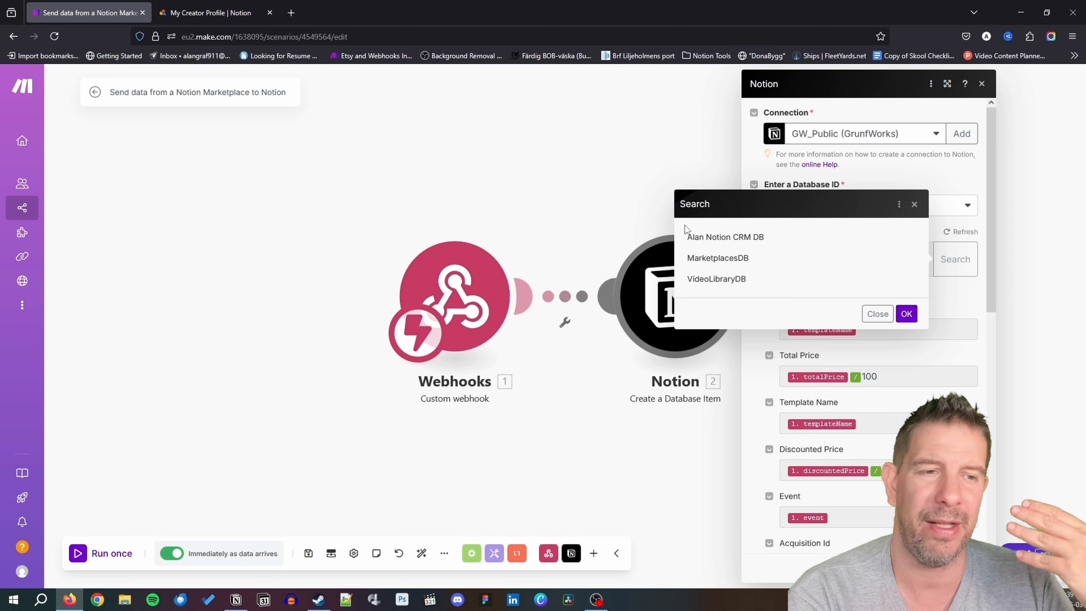
left_click(871, 311)
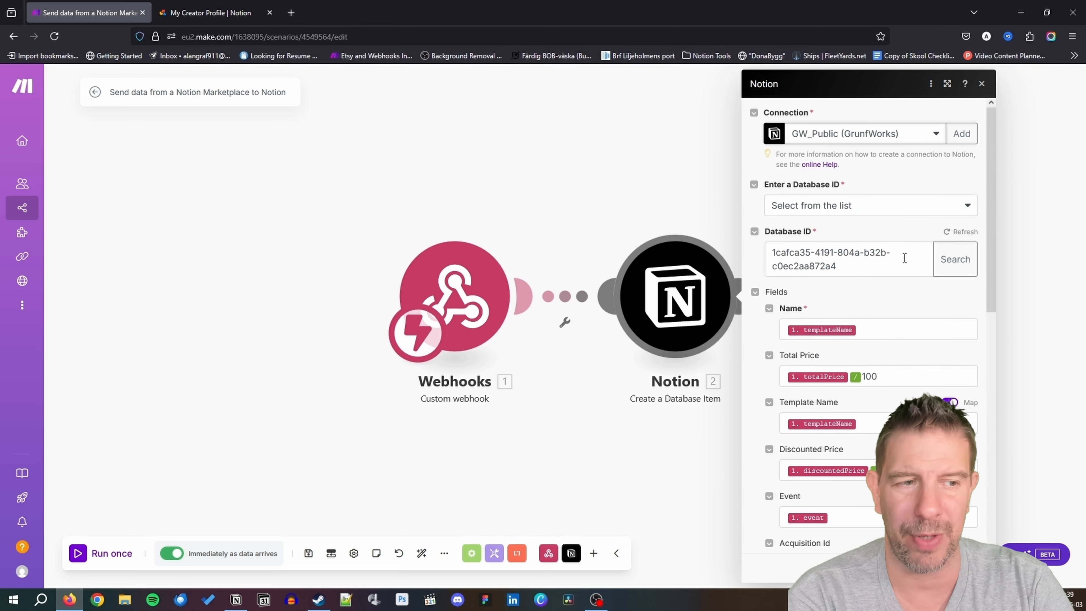
key("Escape")
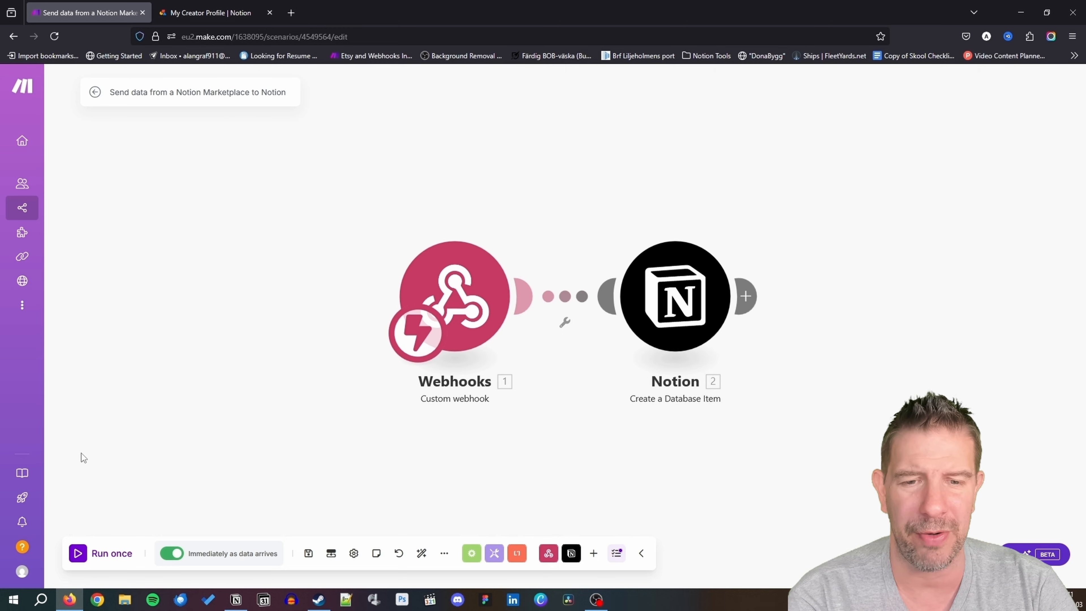
Run the scenario once in Make and trigger it by validating the webhook URL in the Notion creator profile
left_click(79, 554)
left_click(239, 20)
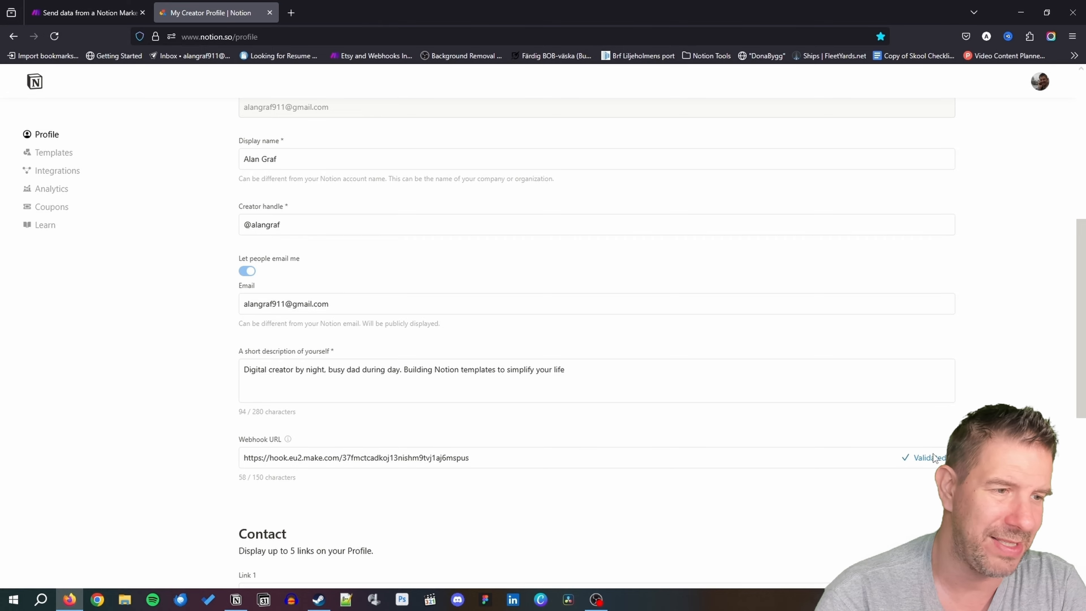
left_click(83, 12)
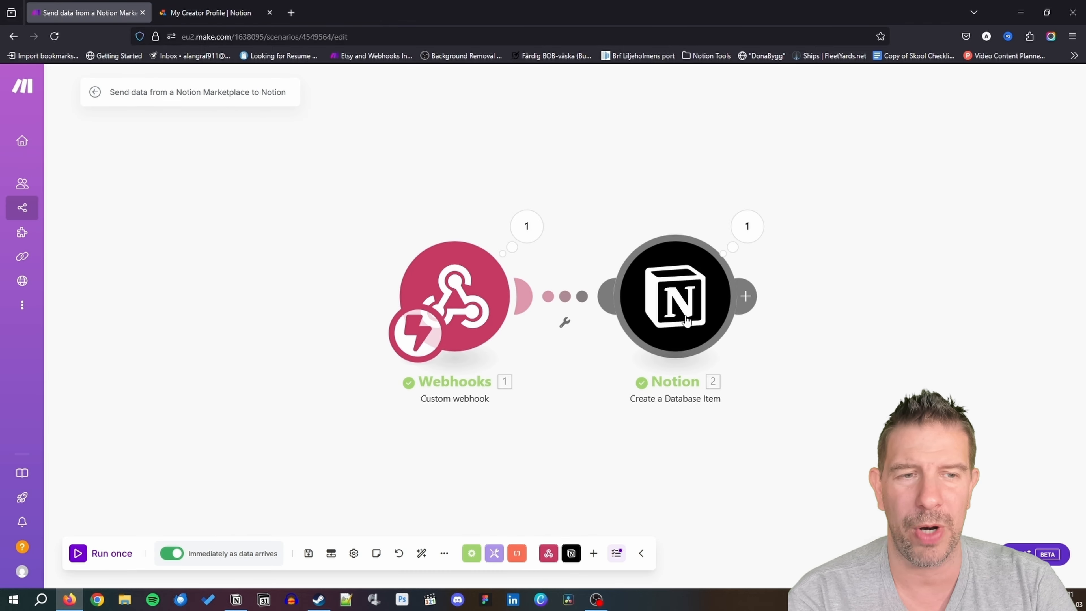
Switch to Notion, delete the Test Template row from Alan Notion CRM DB and go back to the AlanNotion CRM page
key("alt+Tab")
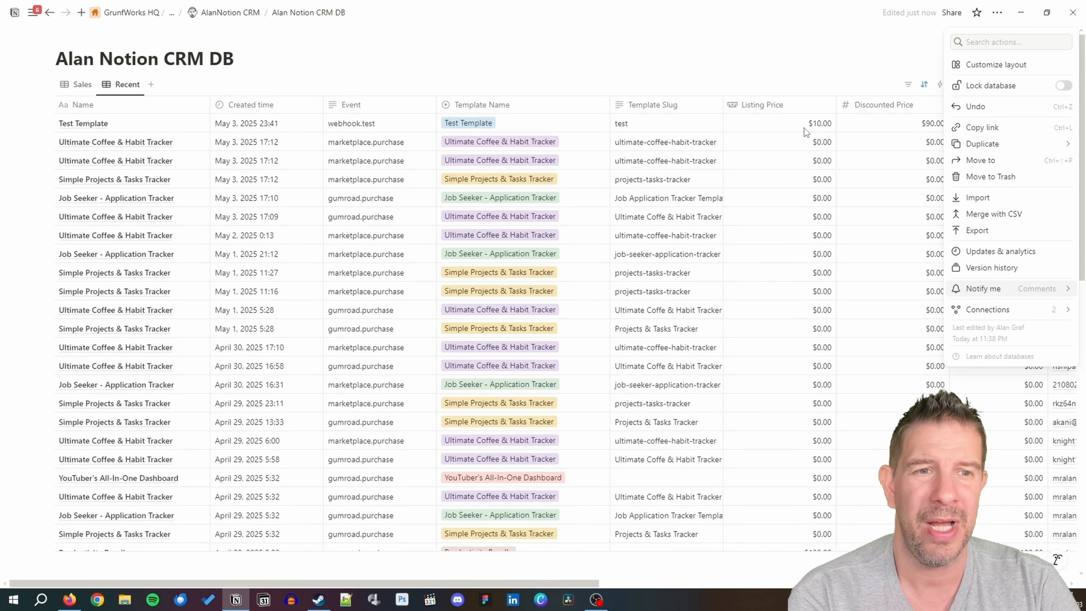
left_click(56, 130)
left_click(43, 124)
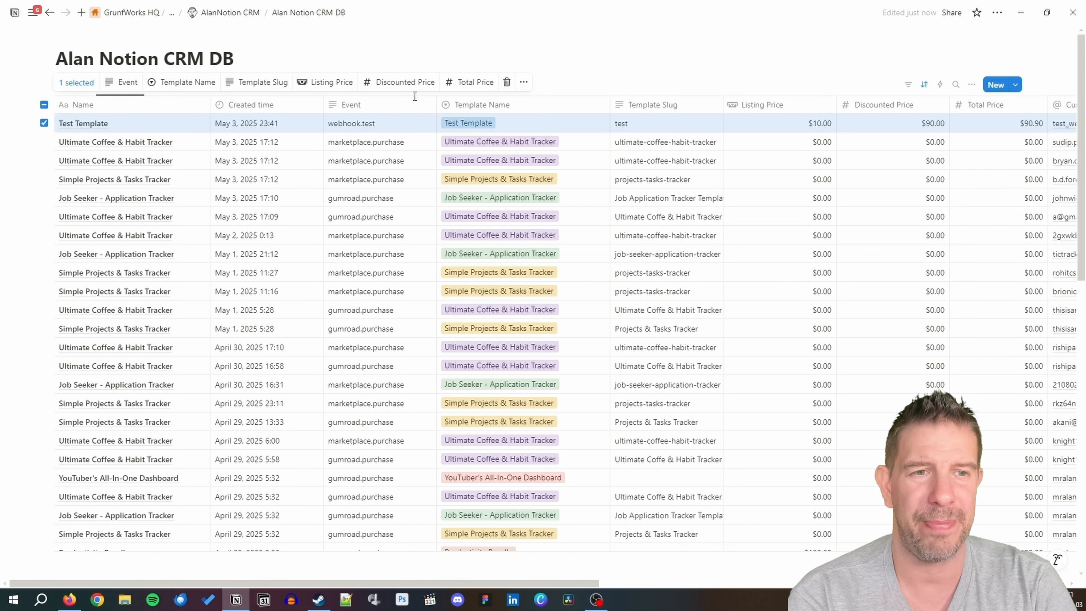
left_click(507, 82)
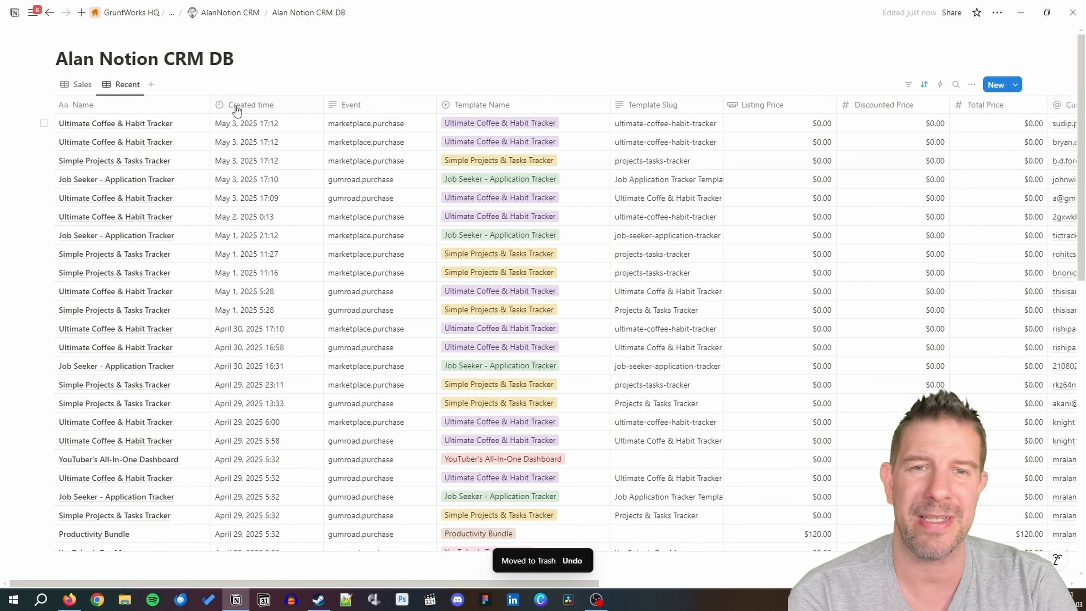
left_click(229, 12)
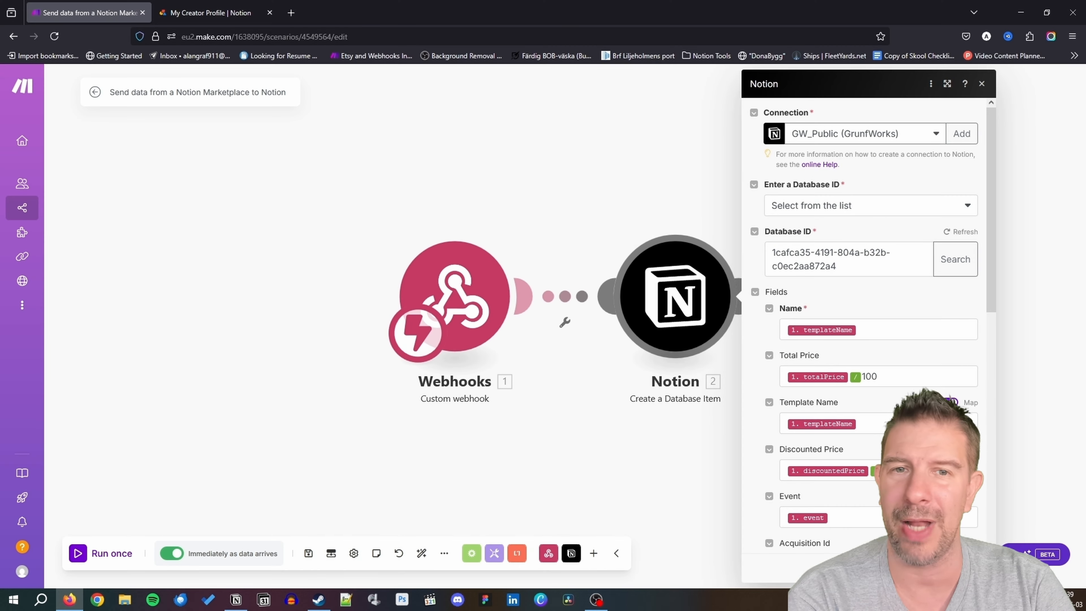
scroll(868, 325, "down", 10)
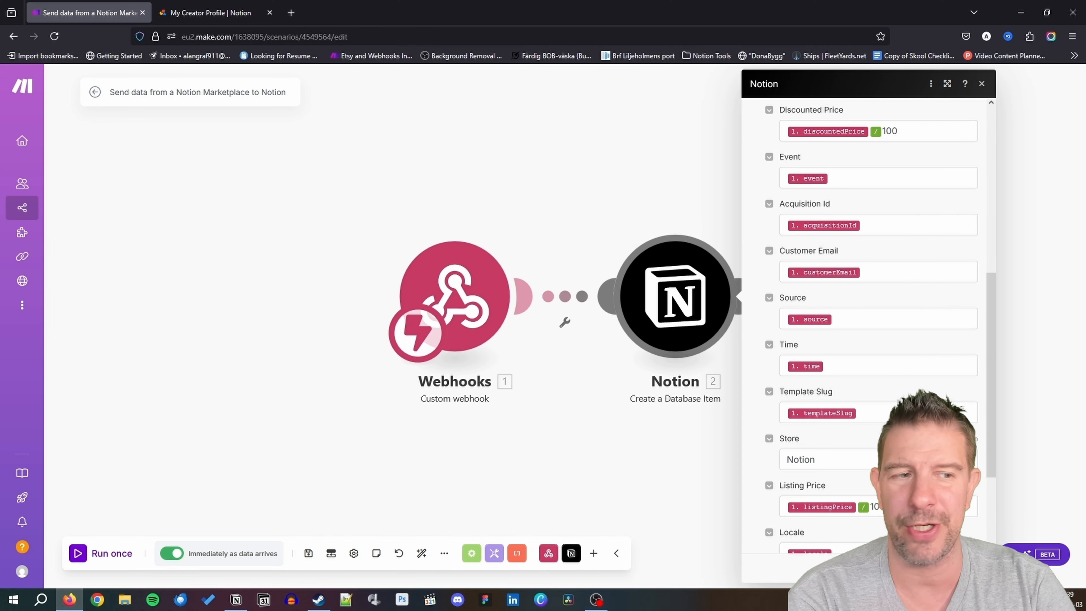
scroll(868, 325, "up", 7)
scroll(868, 326, "up", 3)
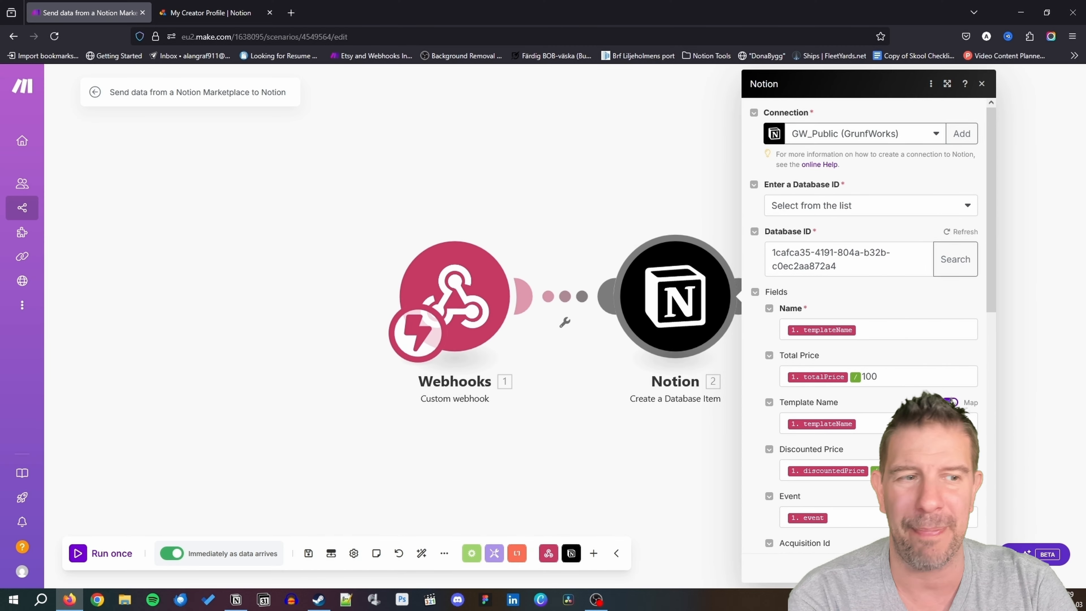